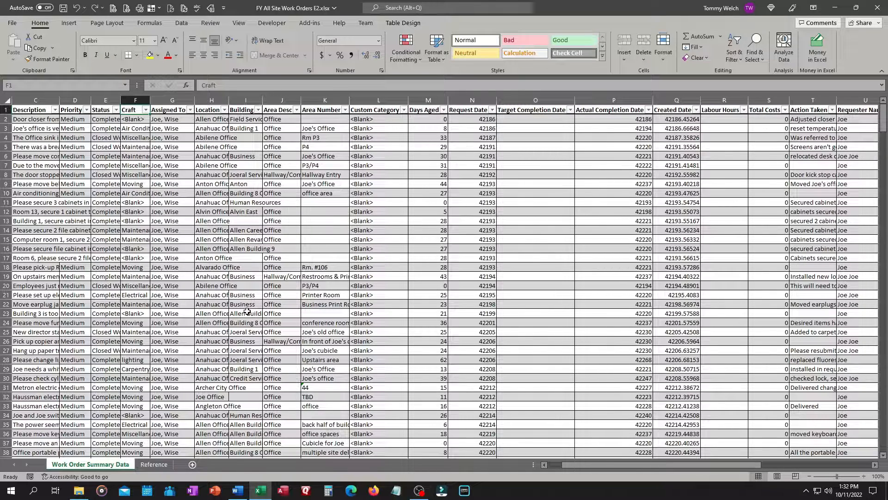
Insert a PivotTable on a new worksheet from the tbl_WOData table on the Work Order Summary Data sheet
{"action": "key", "text": "ctrl+Home"}
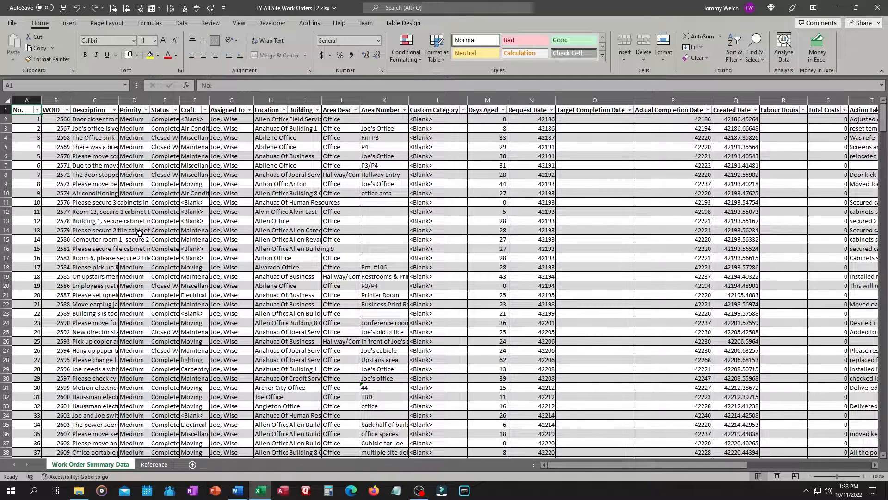
{"action": "left_click", "coordinate": [74, 24]}
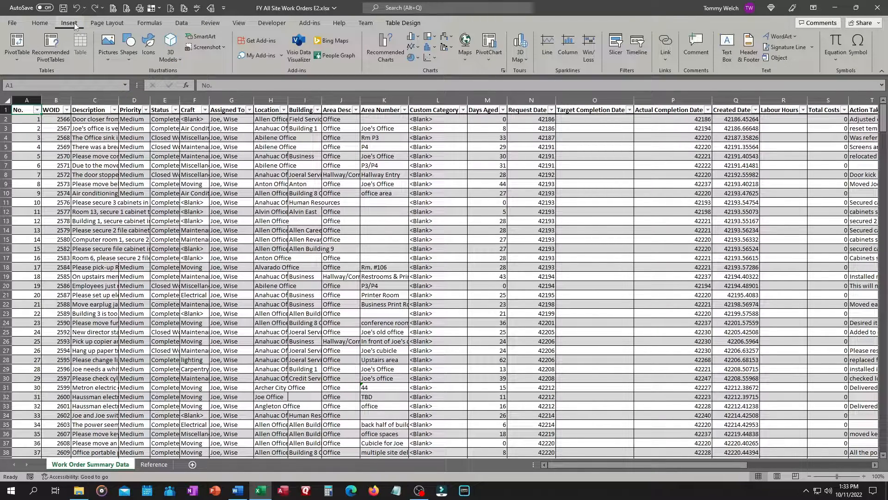
{"action": "left_click", "coordinate": [17, 44]}
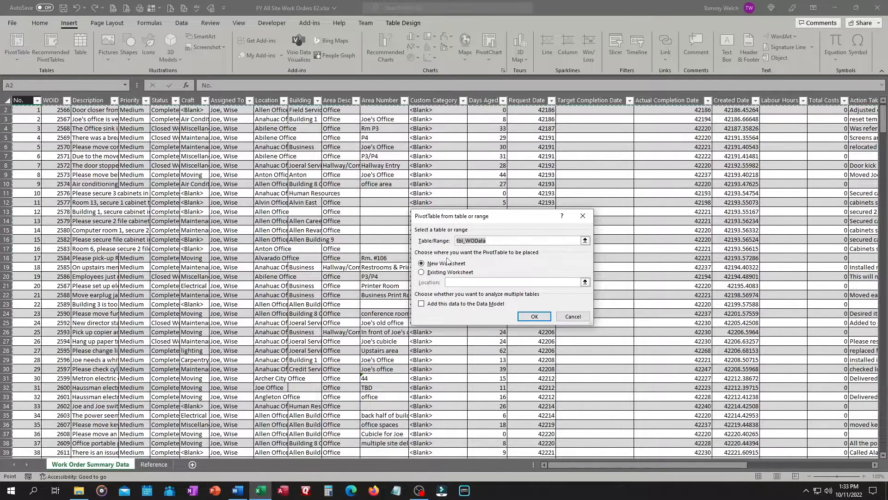
{"action": "left_click", "coordinate": [534, 317]}
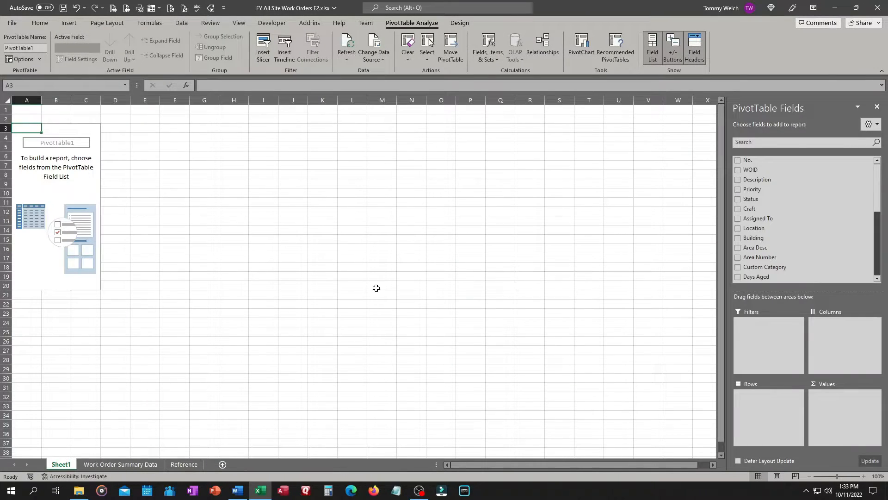
Rename the new PivotTable worksheet as Age Description
{"action": "double_click", "coordinate": [67, 464]}
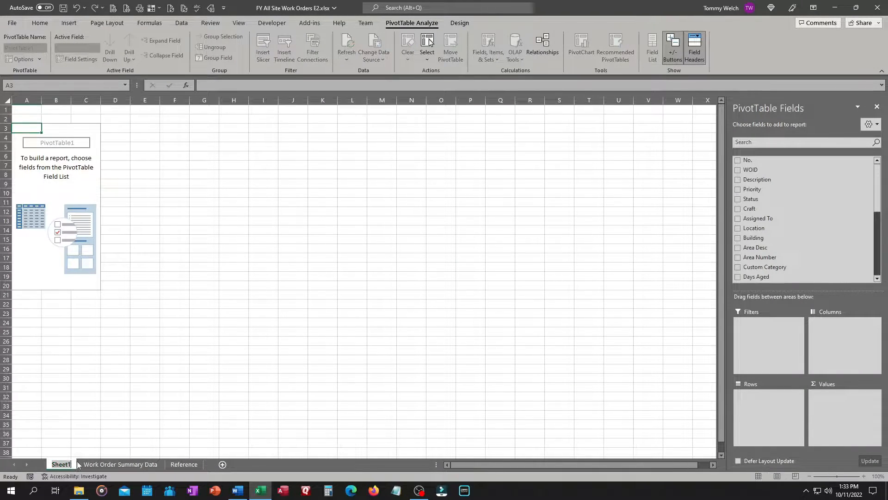
{"action": "type", "text": "Age Dex"}
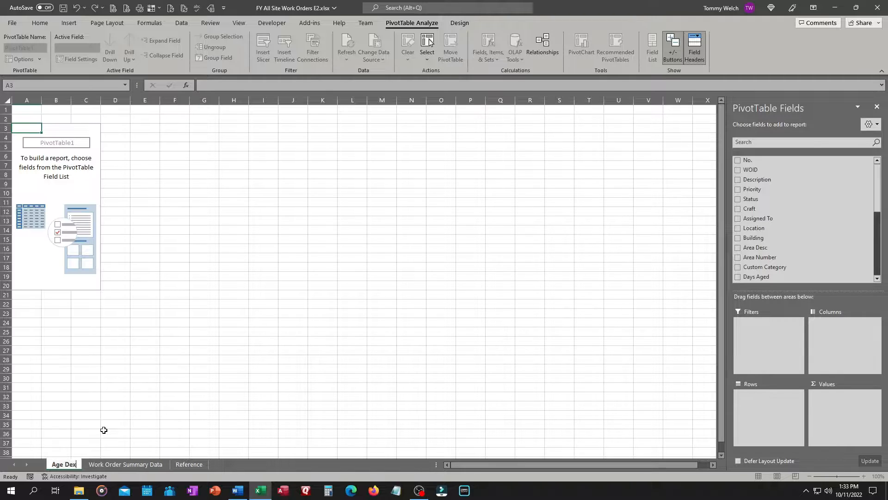
{"action": "key", "text": "BackSpace"}
{"action": "type", "text": "scription"}
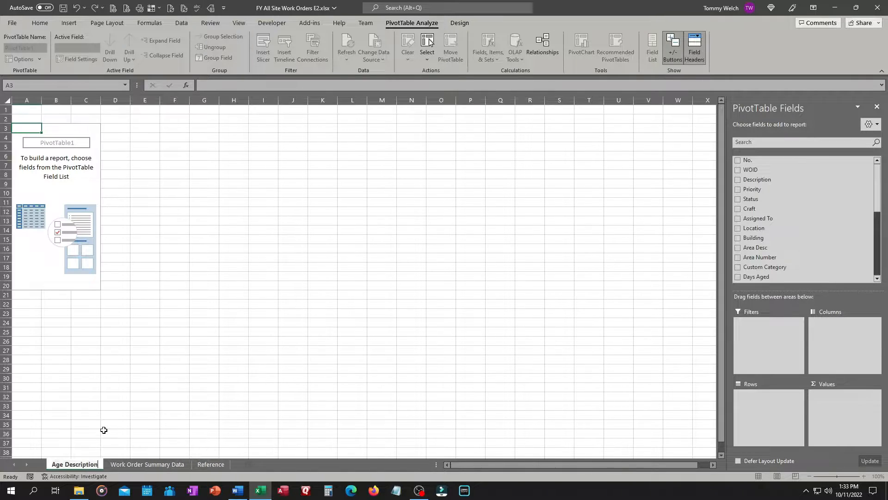
{"action": "key", "text": "Return"}
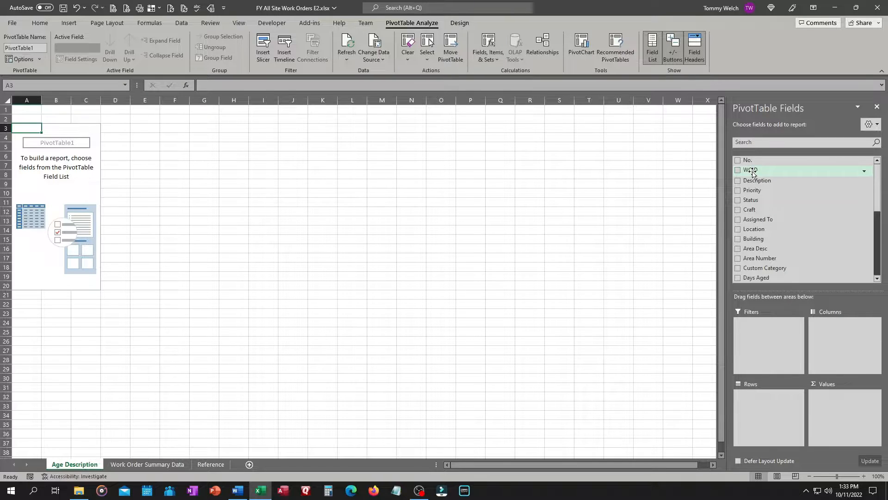
Add the WOID, Description and Requester Name fields to the PivotTable rows, in that order
{"action": "left_click_drag", "start_coordinate": [752, 172], "coordinate": [770, 395]}
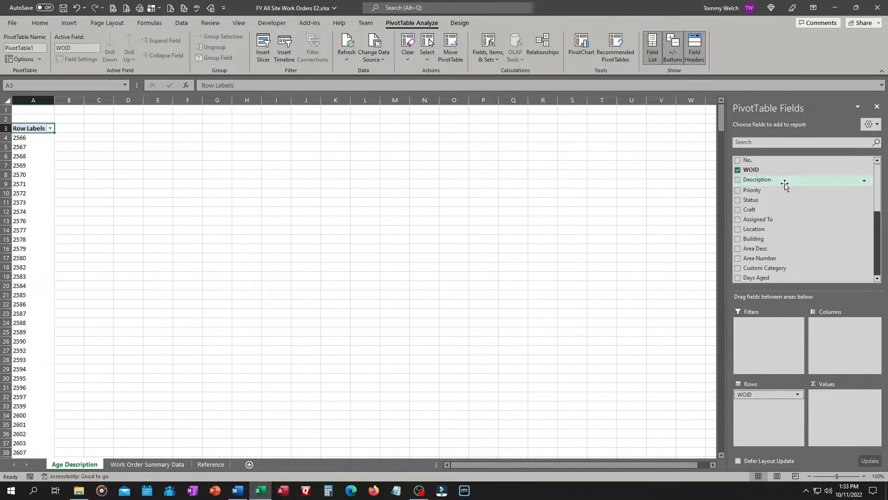
{"action": "left_click_drag", "start_coordinate": [786, 182], "coordinate": [786, 290]}
{"action": "left_click_drag", "start_coordinate": [779, 415], "coordinate": [779, 412]}
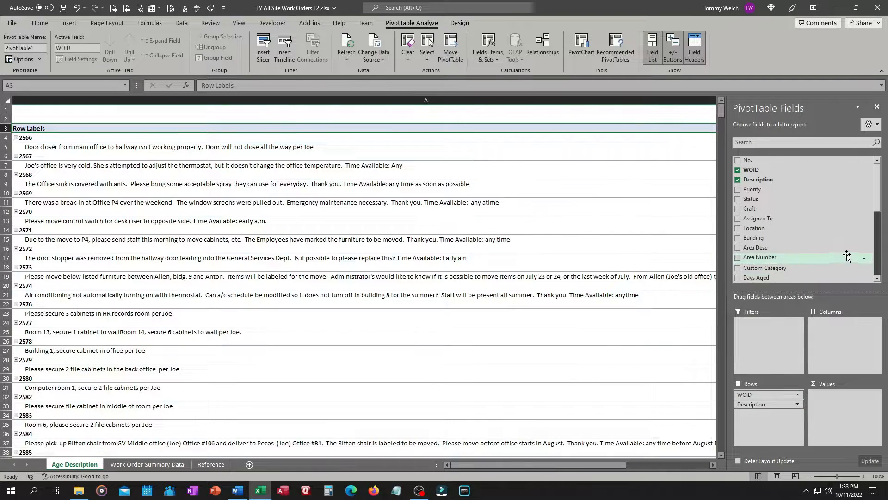
{"action": "left_click_drag", "start_coordinate": [879, 199], "coordinate": [884, 248]}
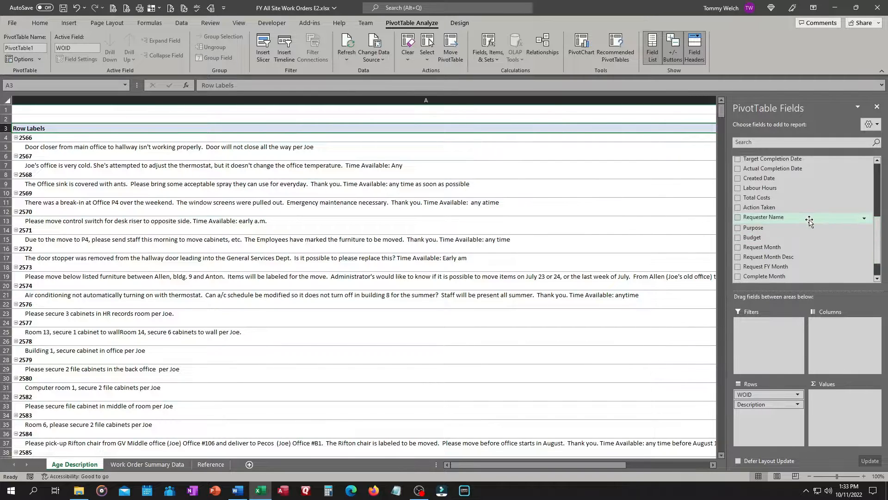
{"action": "left_click_drag", "start_coordinate": [810, 217], "coordinate": [780, 424]}
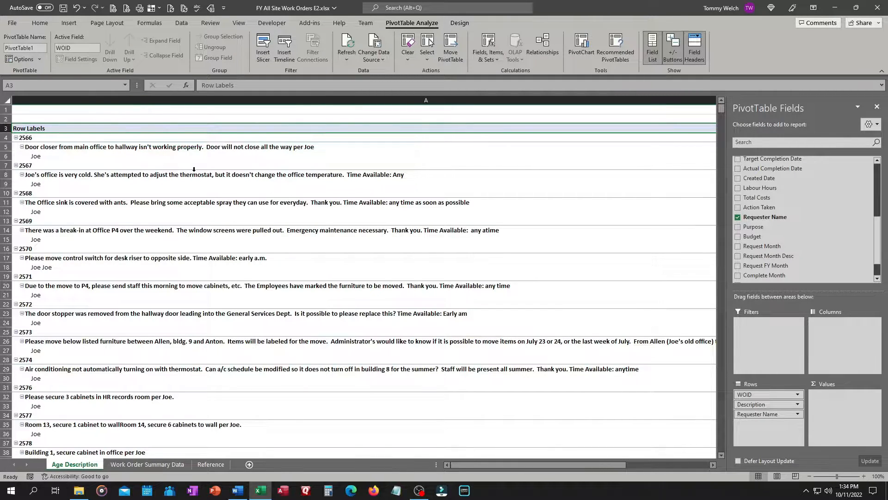
Enable the classic PivotTable layout in the PivotTable's display options
{"action": "left_click", "coordinate": [40, 61]}
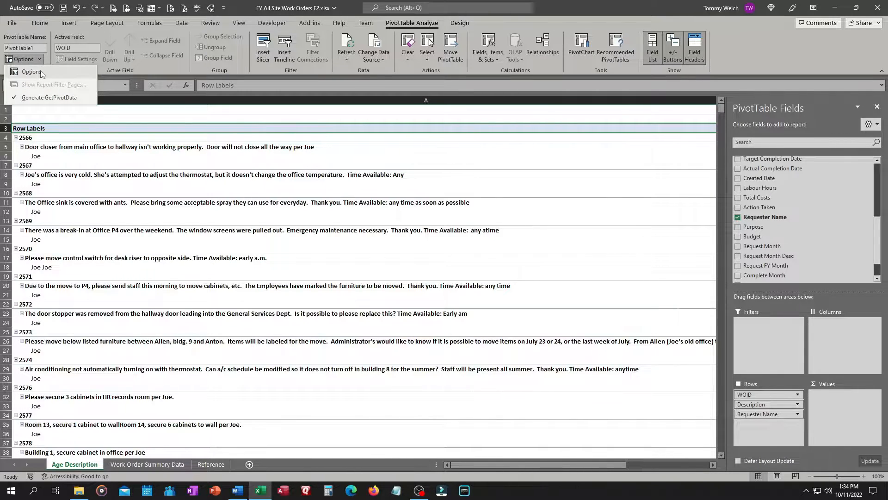
{"action": "left_click", "coordinate": [41, 74]}
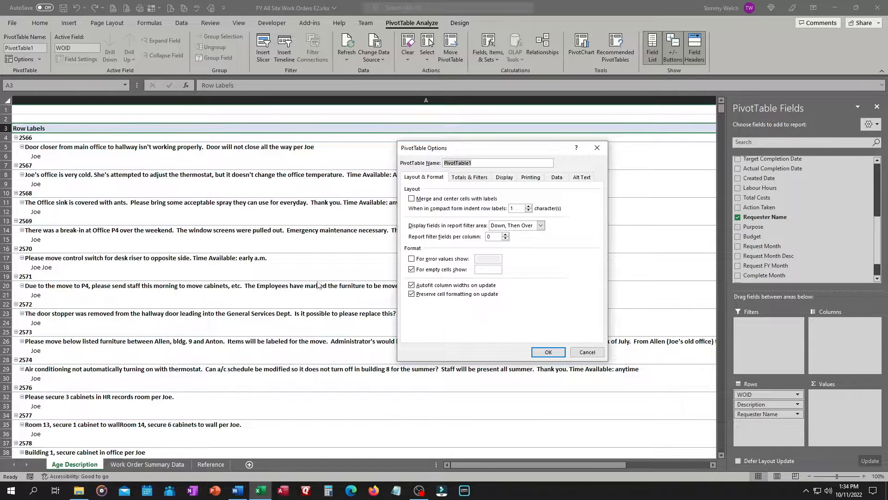
{"action": "left_click", "coordinate": [506, 179]}
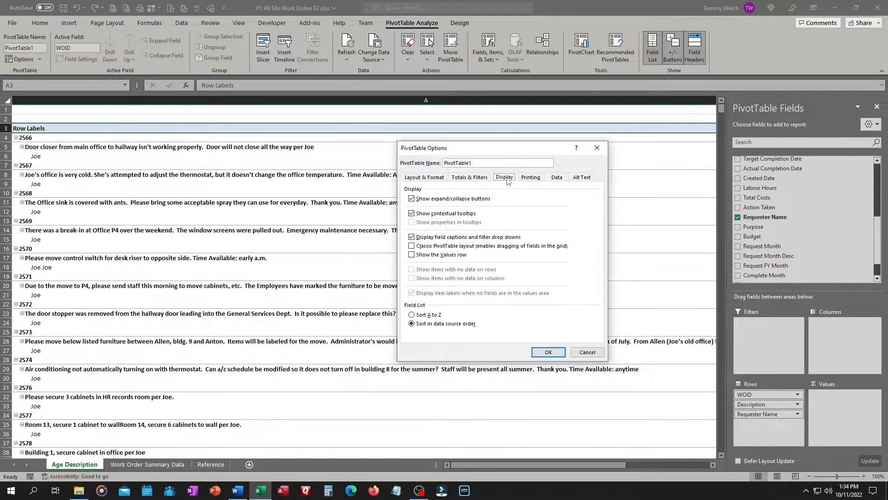
{"action": "left_click", "coordinate": [411, 246]}
{"action": "left_click", "coordinate": [548, 353]}
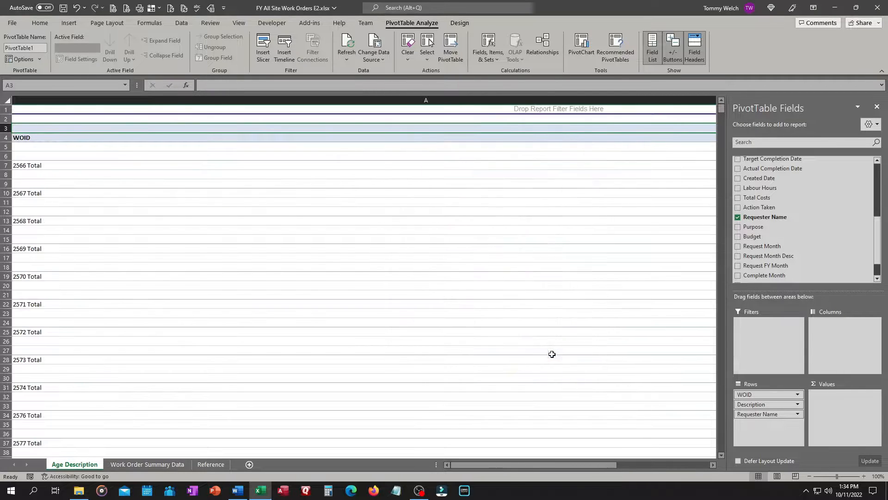
Show the PivotTable report in tabular form and autofit the WOID column's width
{"action": "left_click", "coordinate": [460, 22]}
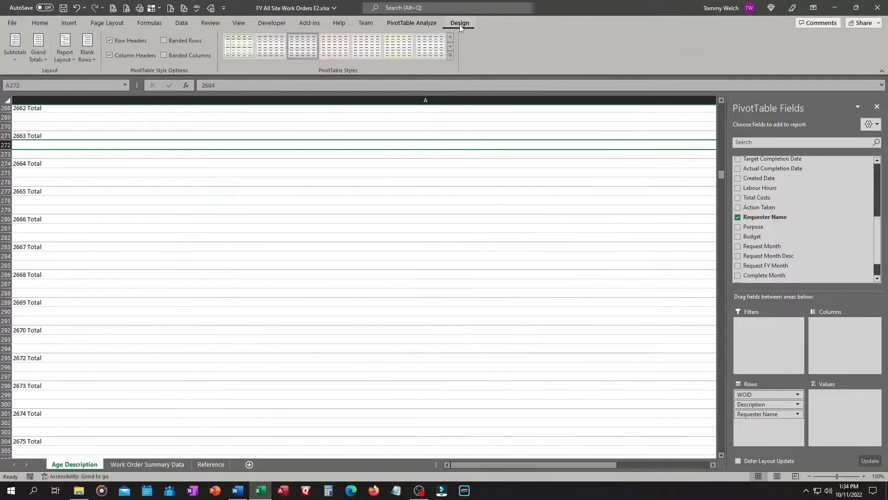
{"action": "left_click", "coordinate": [65, 59]}
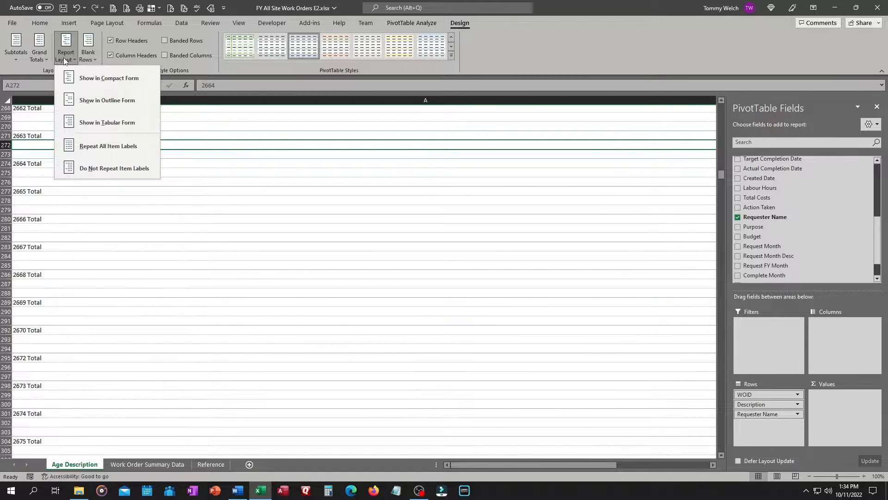
{"action": "left_click", "coordinate": [77, 123]}
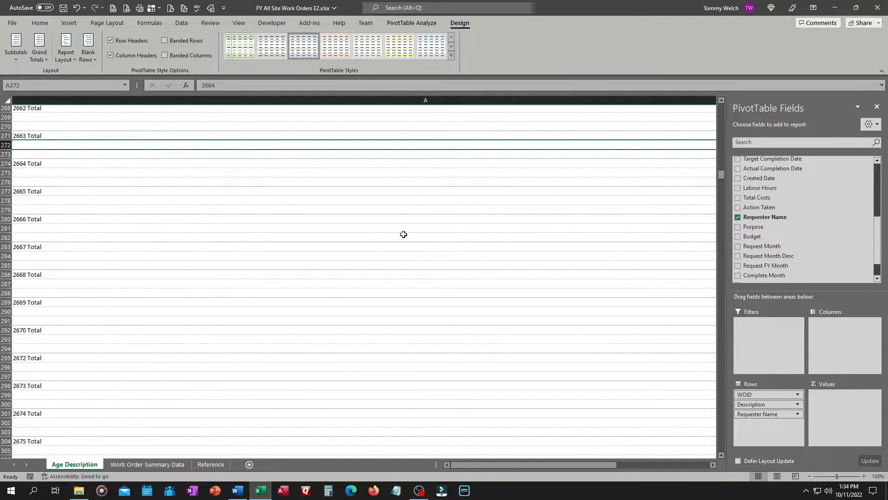
{"action": "key", "text": "ctrl+Home"}
{"action": "double_click", "coordinate": [840, 100]}
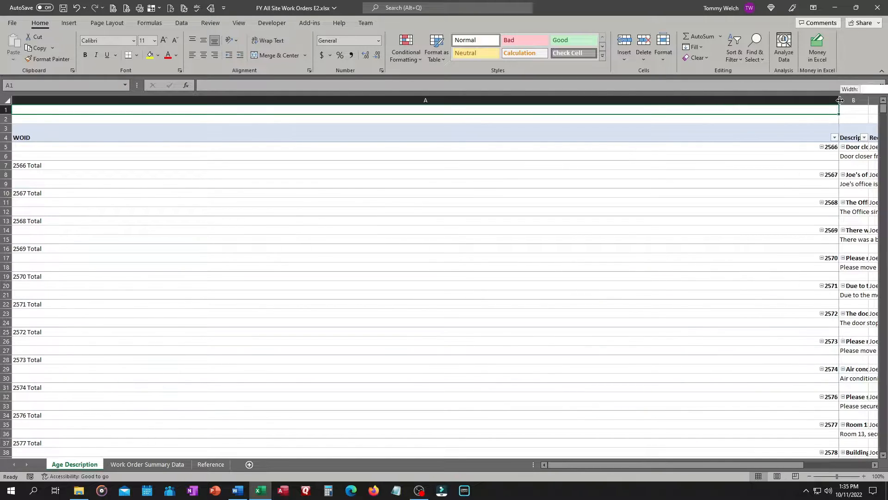
Try to autofit the Description and Requester Name columns to their contents, and undo it
{"action": "left_click_drag", "start_coordinate": [66, 100], "coordinate": [122, 102]}
{"action": "double_click", "coordinate": [137, 101]}
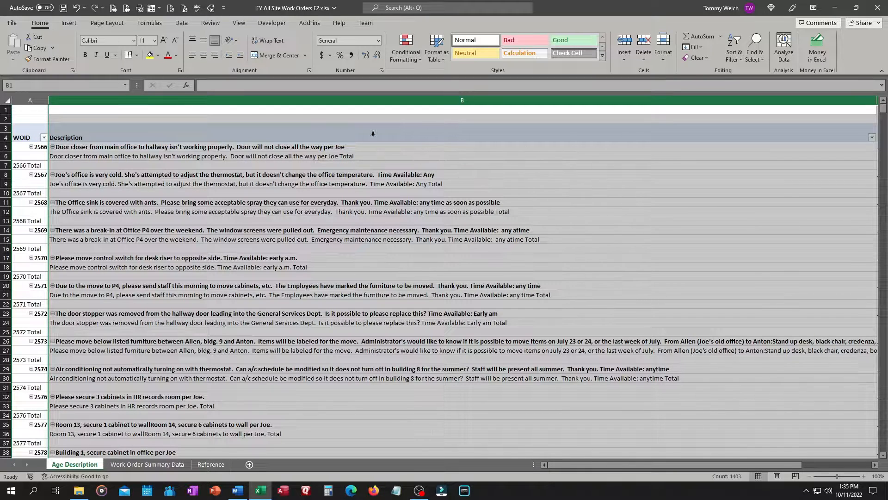
{"action": "left_click", "coordinate": [76, 8]}
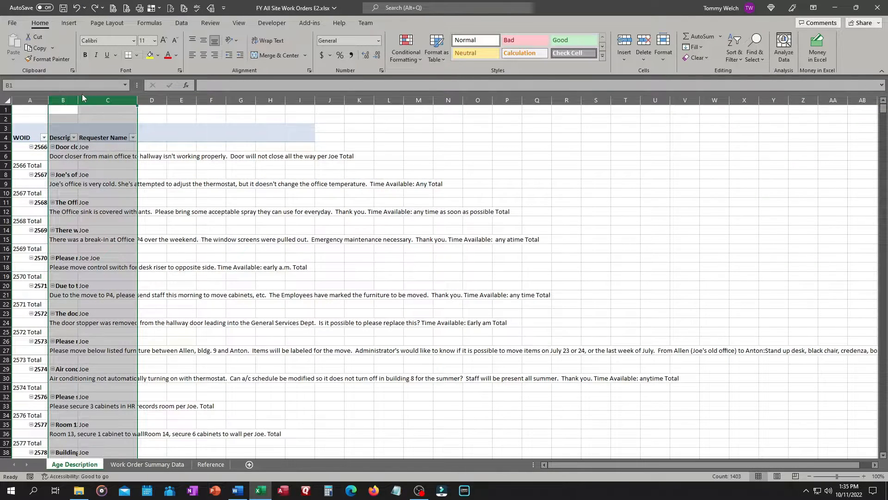
Widen the Description column to show more of its text, and widen the Requester Name column
{"action": "left_click_drag", "start_coordinate": [78, 101], "coordinate": [131, 101]}
{"action": "left_click", "coordinate": [212, 157]}
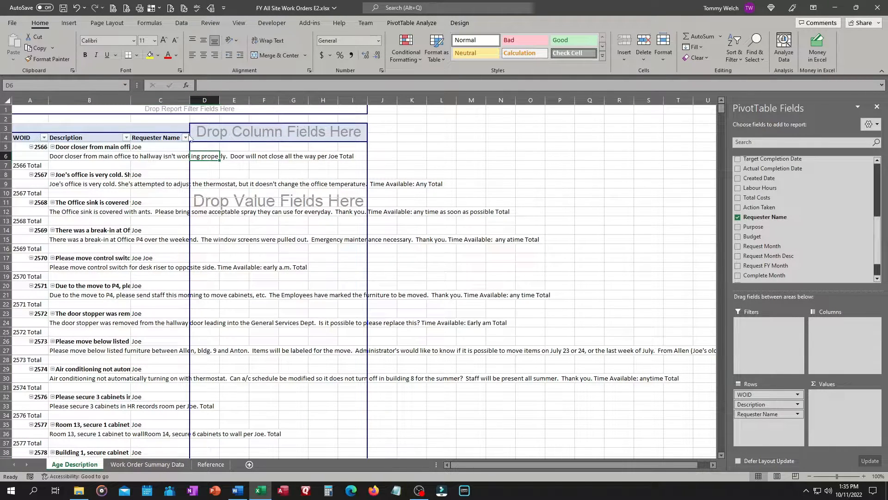
{"action": "left_click_drag", "start_coordinate": [189, 101], "coordinate": [222, 101]}
Add Days Aged to the PivotTable values and remove the subtotals of the WOID and Description fields
{"action": "scroll", "coordinate": [750, 259], "scroll_direction": "up", "scroll_amount": 4}
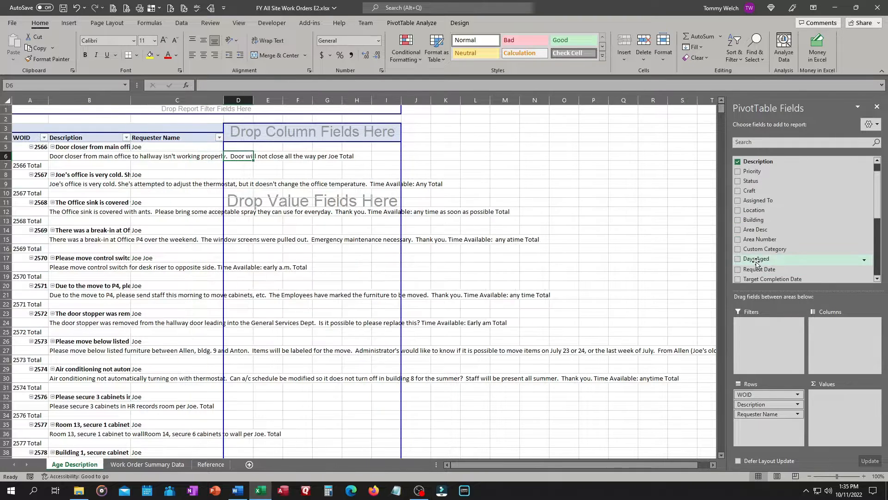
{"action": "left_click_drag", "start_coordinate": [754, 258], "coordinate": [845, 413]}
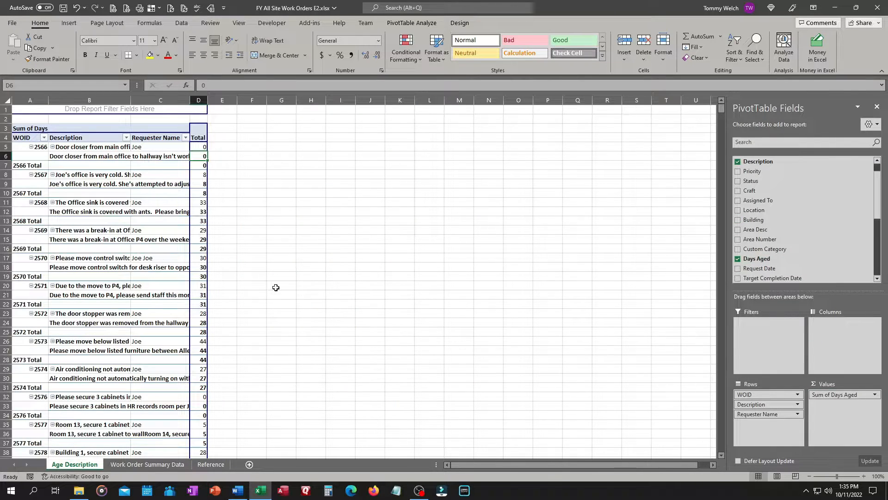
{"action": "right_click", "coordinate": [31, 138]}
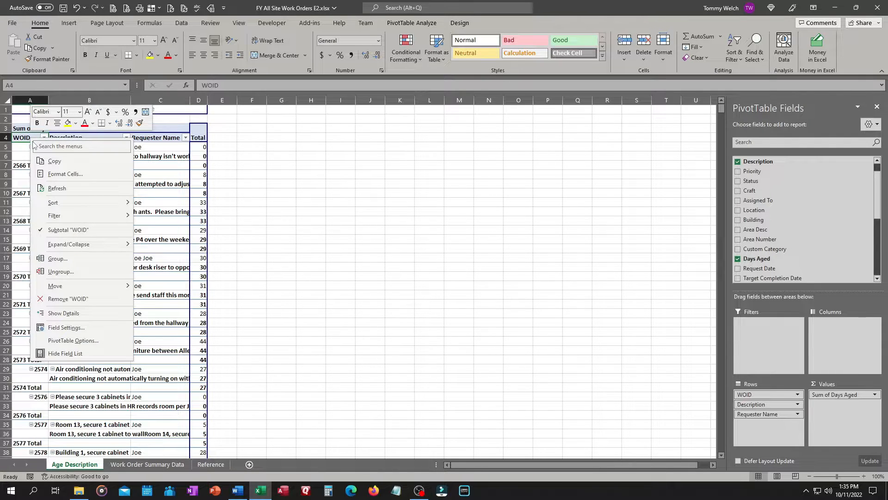
{"action": "left_click", "coordinate": [66, 229]}
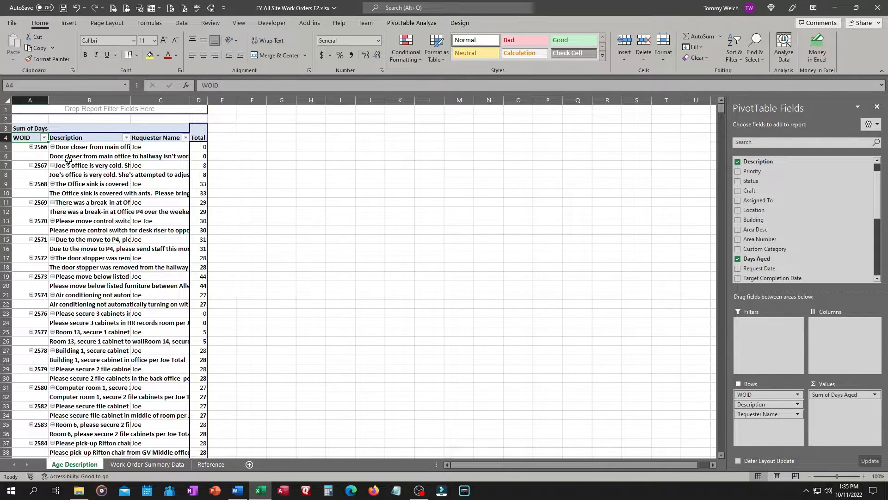
{"action": "right_click", "coordinate": [74, 139]}
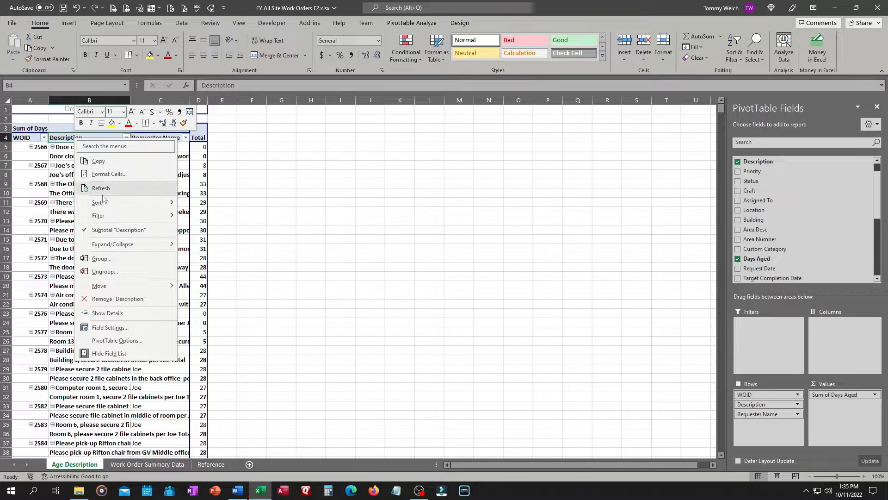
{"action": "left_click", "coordinate": [115, 231]}
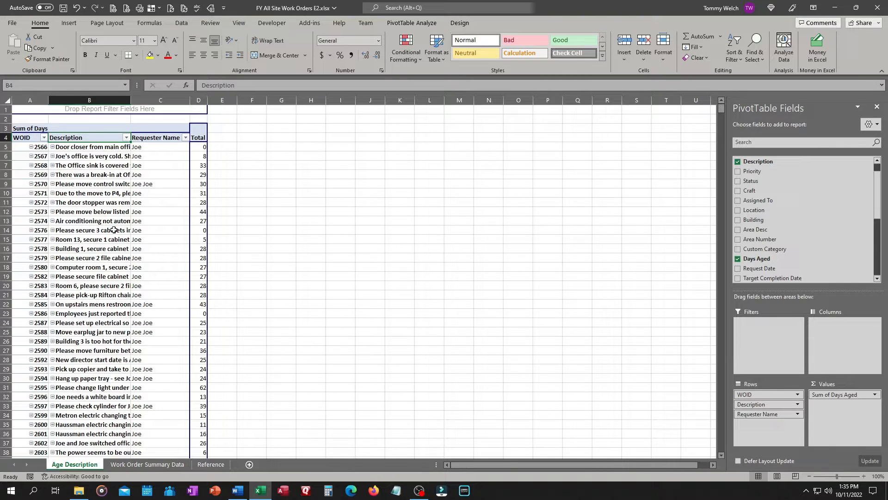
Widen the Description column to roughly double its width and save the workbook
{"action": "left_click", "coordinate": [161, 139]}
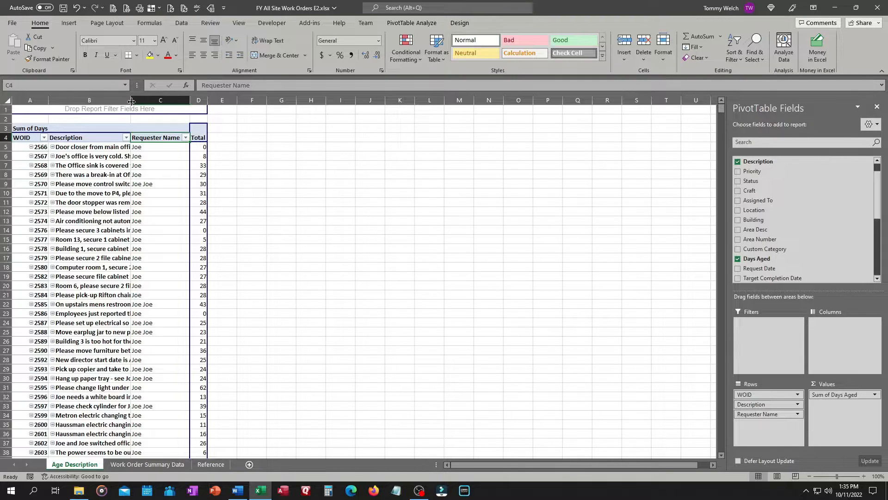
{"action": "left_click_drag", "start_coordinate": [131, 100], "coordinate": [291, 101]}
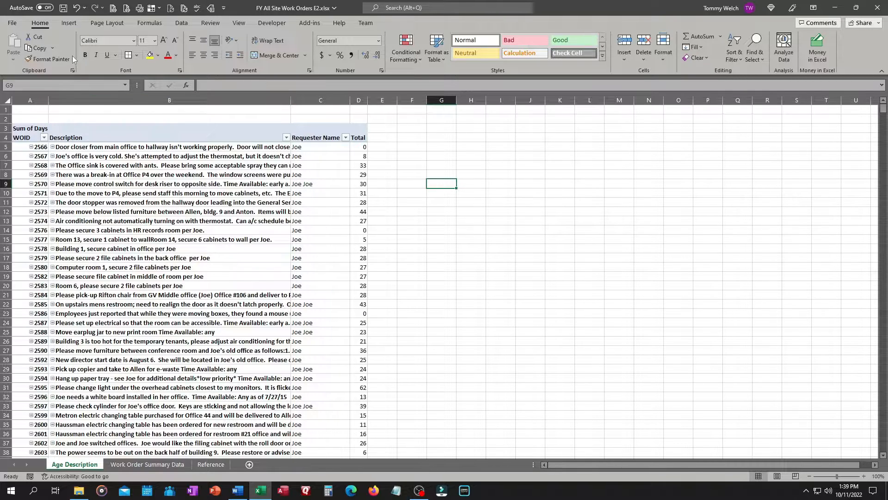
{"action": "left_click", "coordinate": [63, 8]}
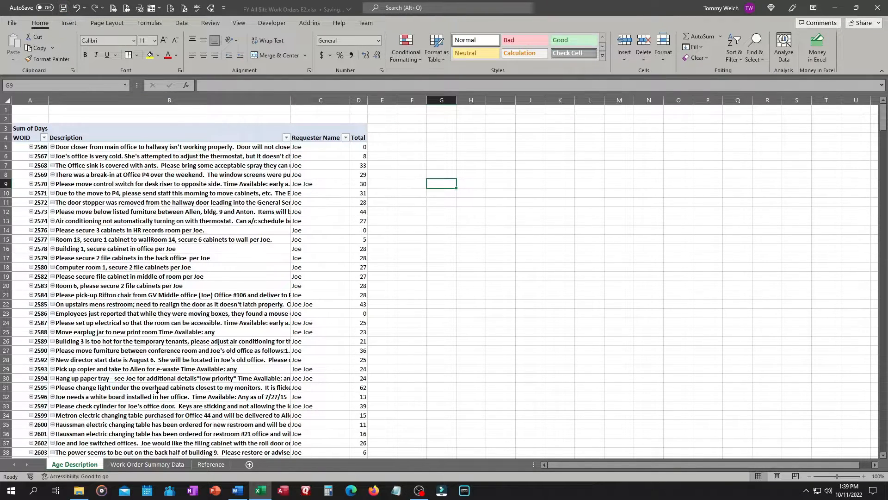
Insert a second PivotTable on another new worksheet, using tbl_WOData from the Work Order Summary Data sheet
{"action": "left_click", "coordinate": [149, 464]}
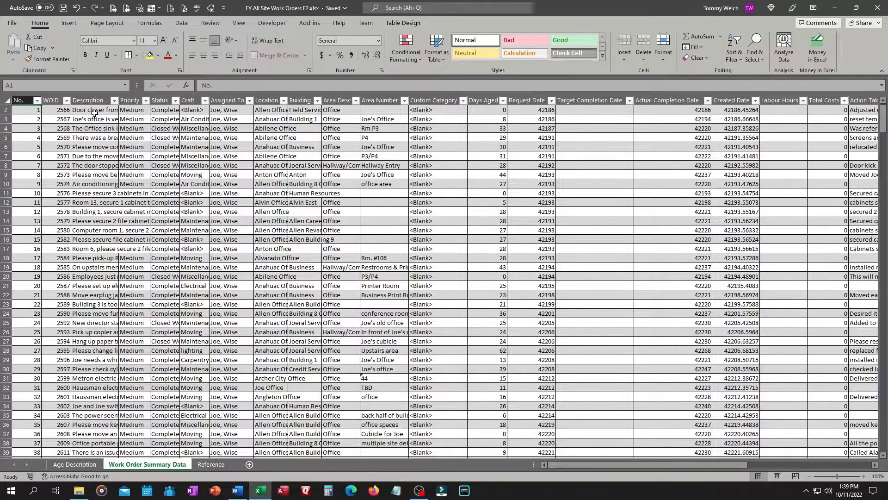
{"action": "left_click", "coordinate": [69, 23]}
{"action": "left_click", "coordinate": [16, 46]}
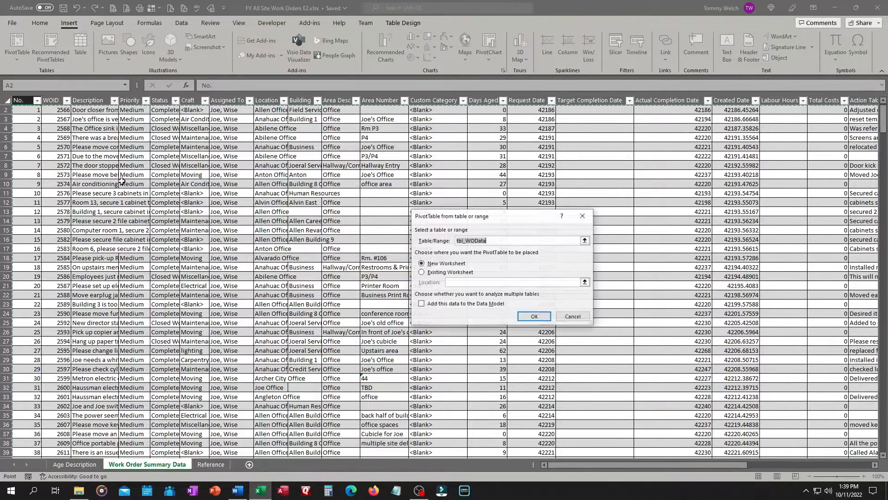
{"action": "left_click", "coordinate": [526, 318]}
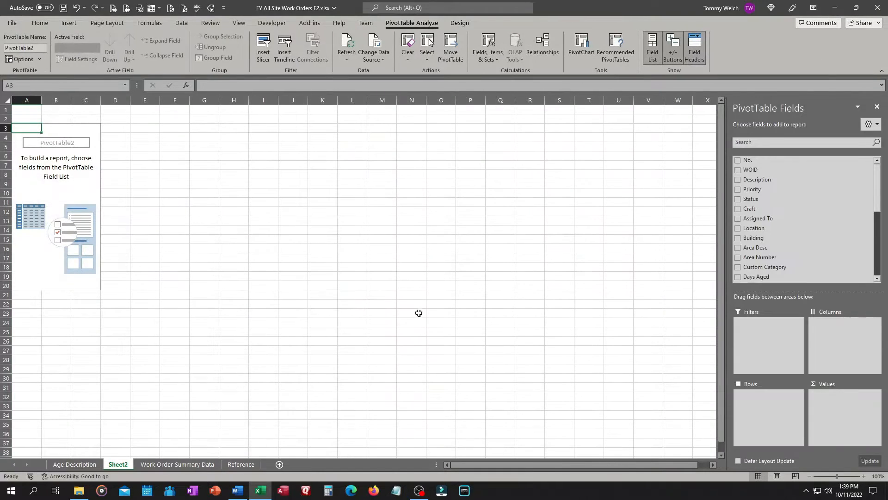
Rename the new PivotTable sheet, Sheet2, as Days Aged
{"action": "double_click", "coordinate": [118, 464]}
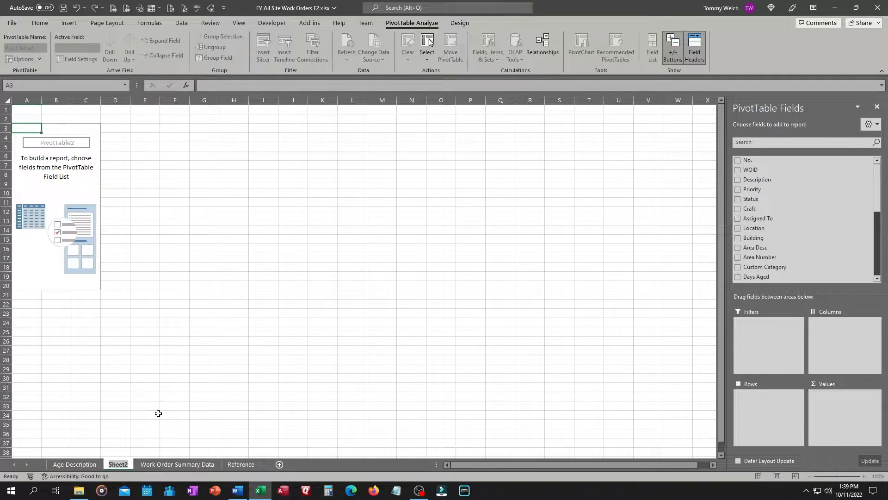
{"action": "type", "text": "Days Aged"}
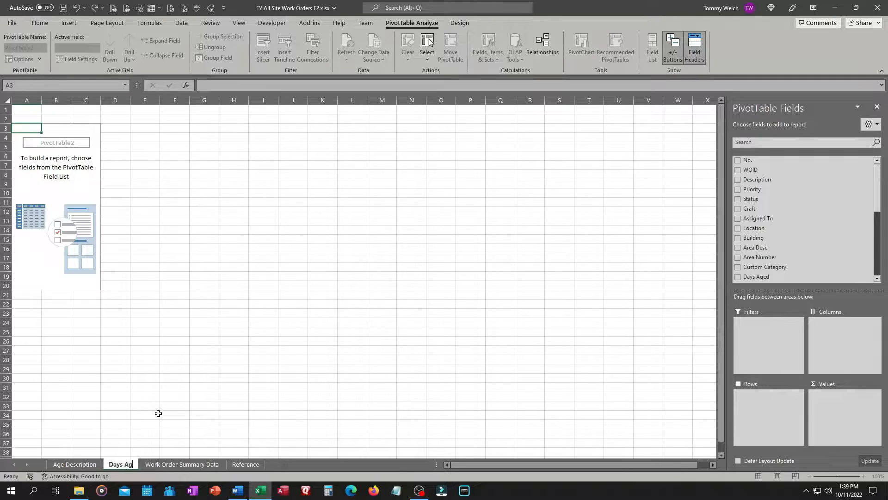
{"action": "key", "text": "Return"}
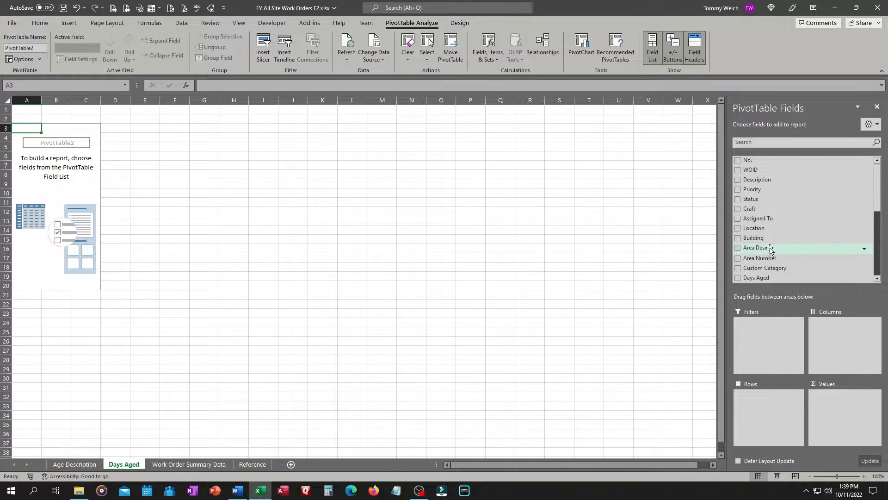
Set up the PivotTable with Location as filter, WOID as rows and Days Aged as summed values
{"action": "left_click_drag", "start_coordinate": [767, 229], "coordinate": [763, 340]}
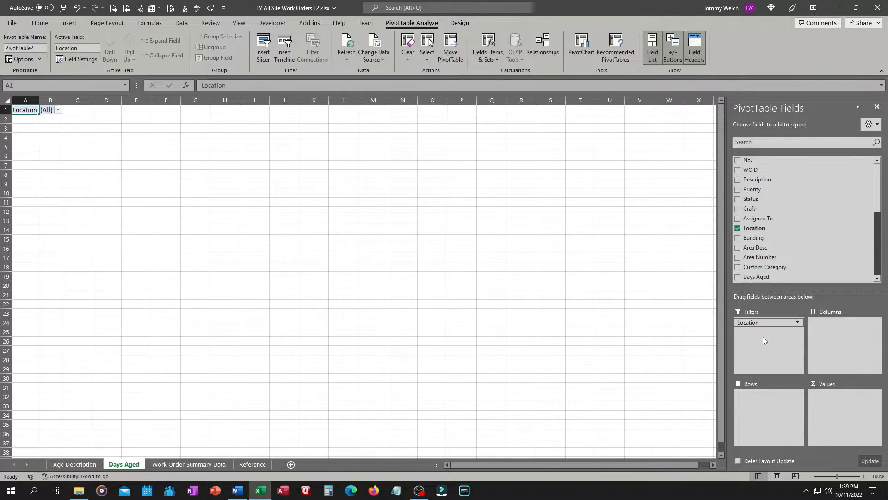
{"action": "left_click_drag", "start_coordinate": [750, 170], "coordinate": [784, 399]}
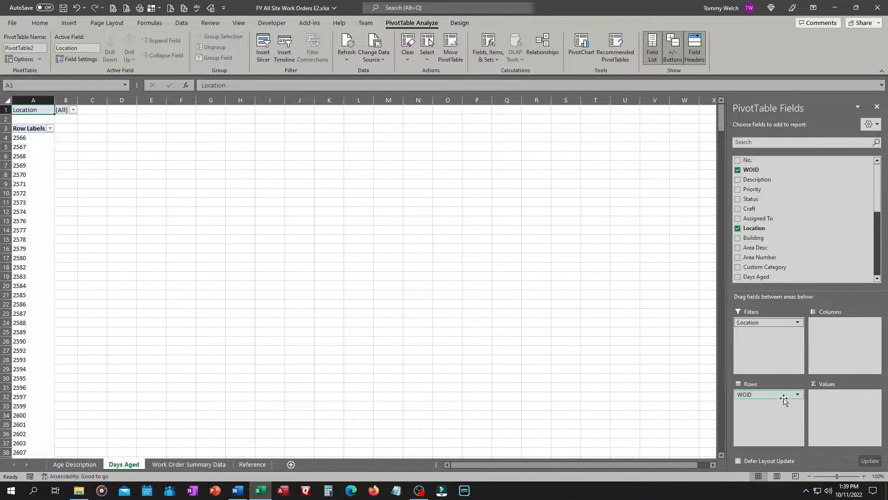
{"action": "left_click_drag", "start_coordinate": [787, 278], "coordinate": [846, 410]}
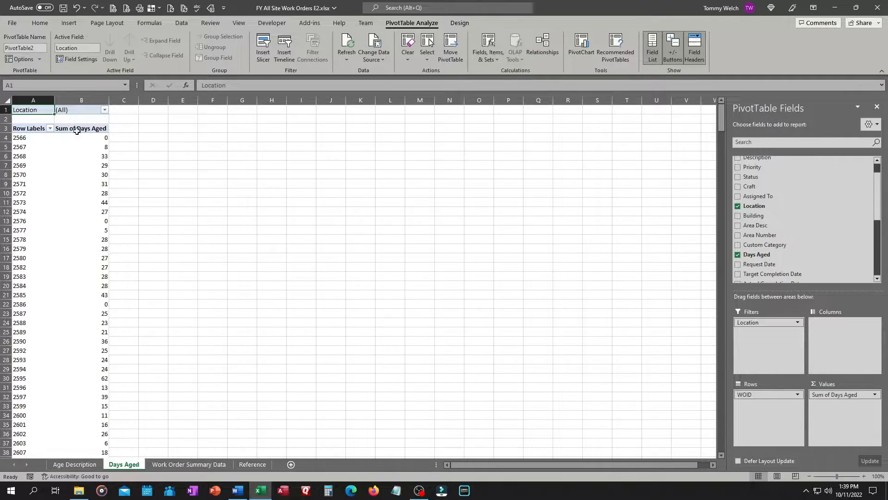
Enable the classic PivotTable layout for the Days Aged PivotTable and choose its report layout
{"action": "left_click", "coordinate": [28, 60]}
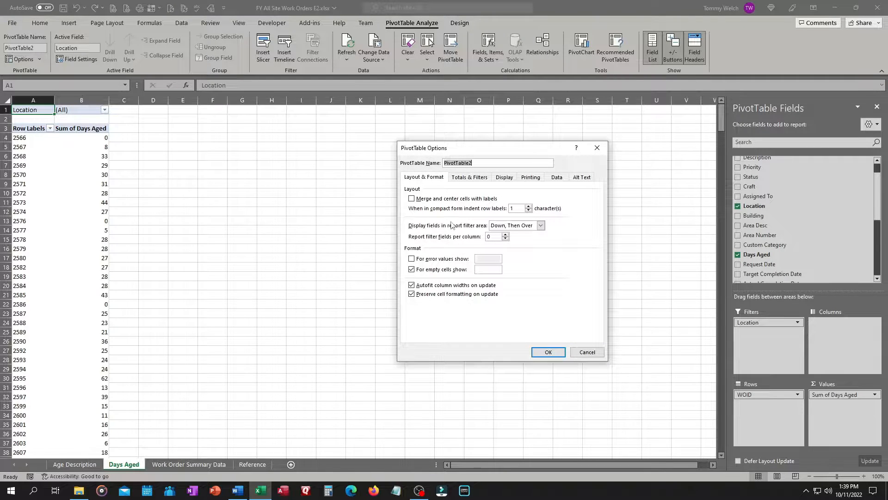
{"action": "left_click", "coordinate": [504, 177]}
{"action": "left_click", "coordinate": [412, 246]}
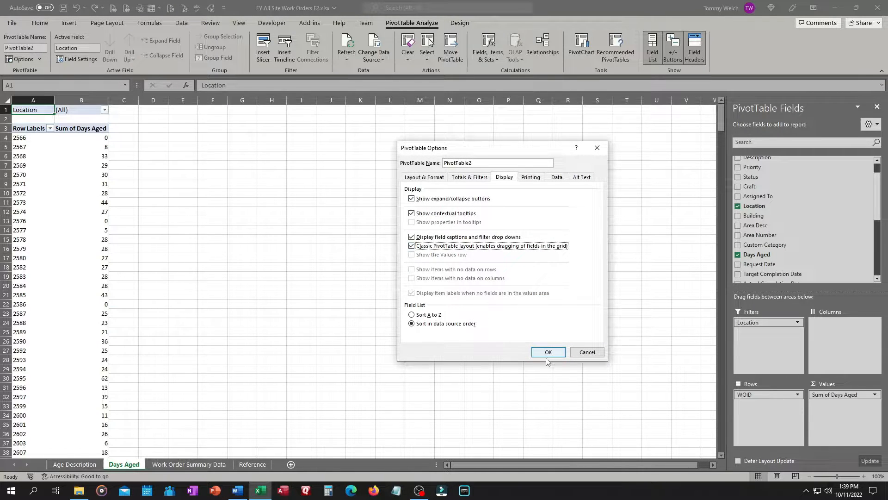
{"action": "left_click", "coordinate": [549, 352]}
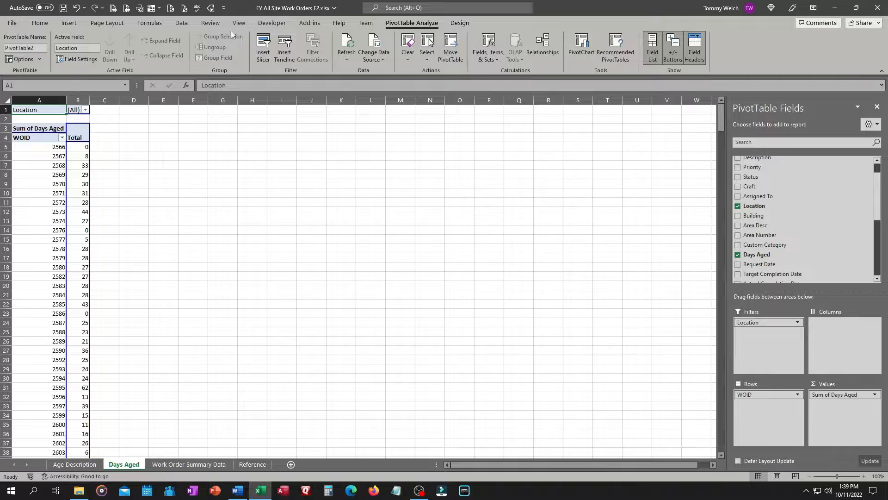
{"action": "left_click", "coordinate": [460, 22]}
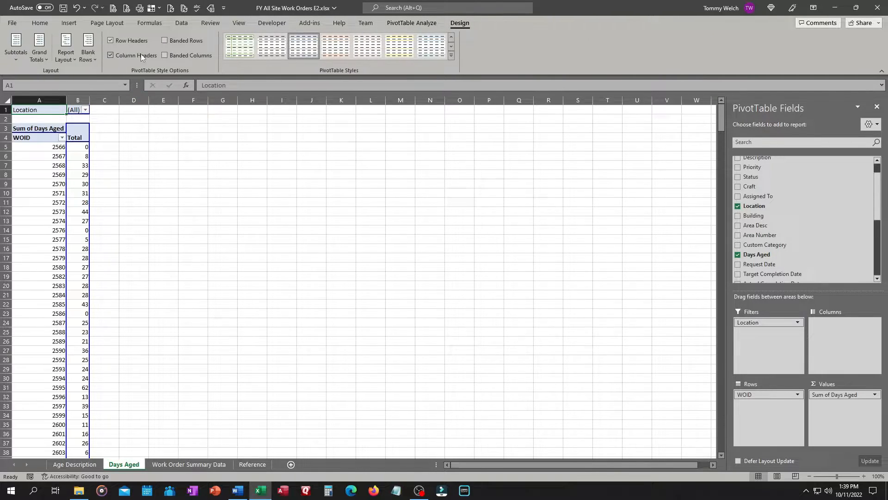
{"action": "left_click", "coordinate": [66, 55]}
{"action": "left_click", "coordinate": [80, 122]}
{"action": "left_click", "coordinate": [79, 154]}
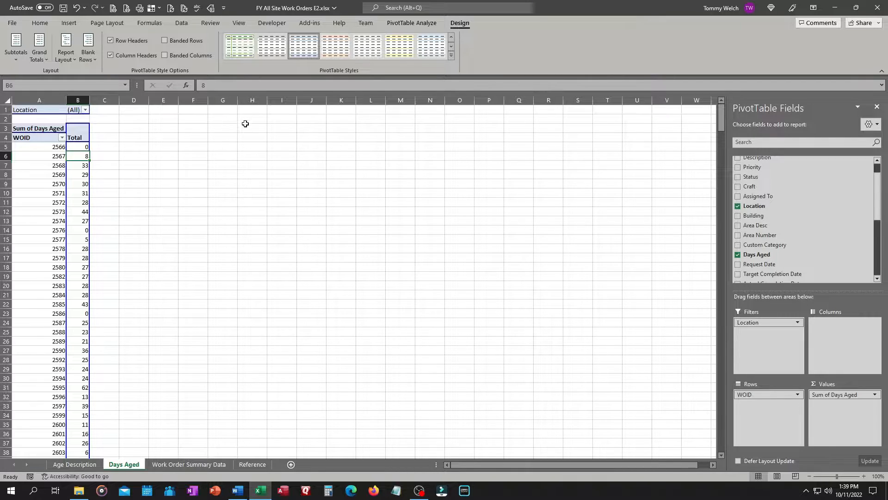
Enter "Note:" in G3 and "Do not change the structure of this pivot table" in G4
{"action": "left_click", "coordinate": [225, 128]}
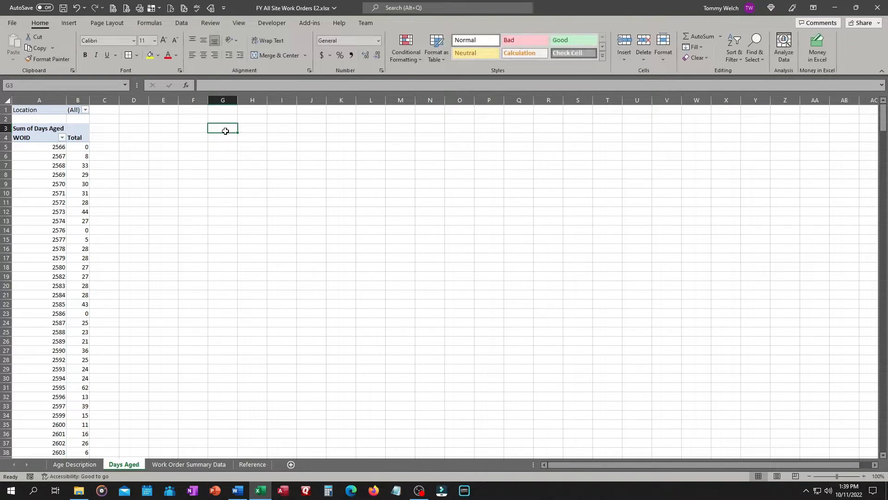
{"action": "type", "text": "Note"}
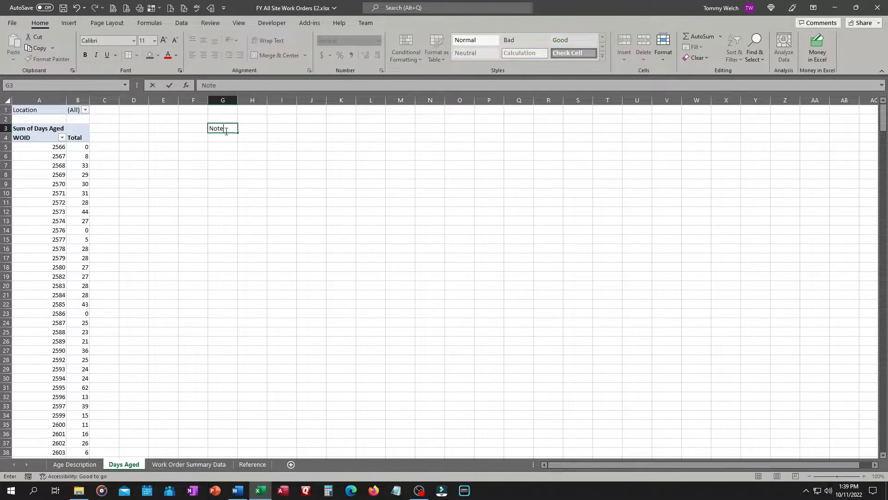
{"action": "key", "text": "Return"}
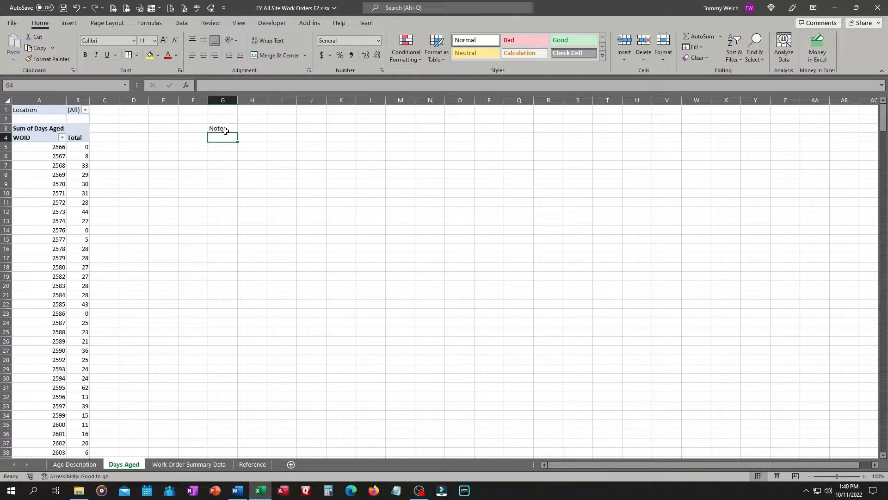
{"action": "type", "text": "Do n"}
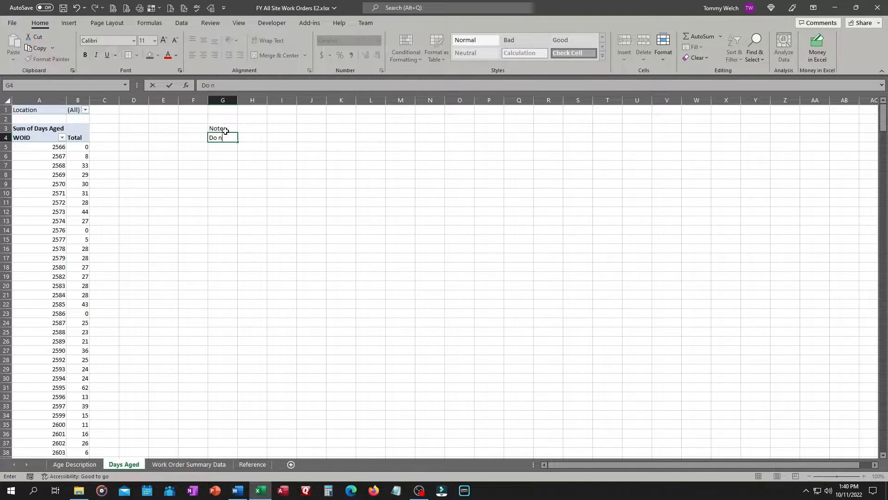
{"action": "type", "text": "ot change the structu"}
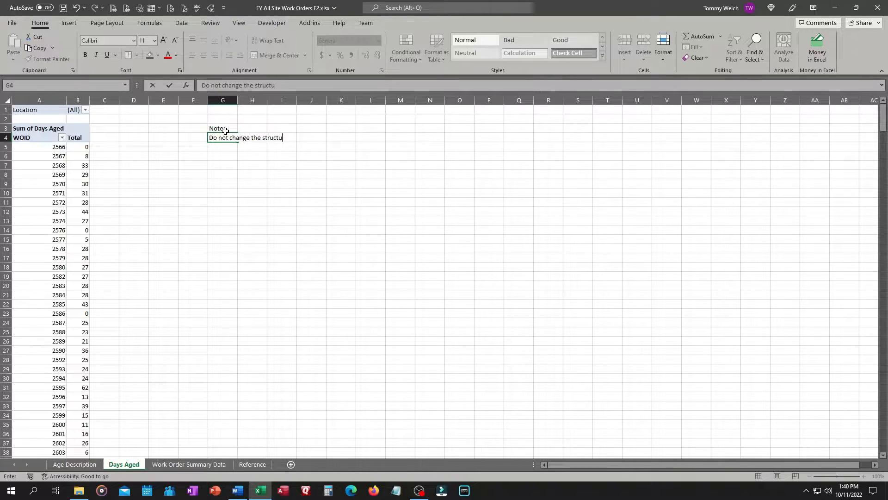
{"action": "type", "text": "re of this p"}
{"action": "key", "text": "BackSpace"}
{"action": "key", "text": "BackSpace"}
{"action": "type", "text": "vot table"}
{"action": "key", "text": "Return"}
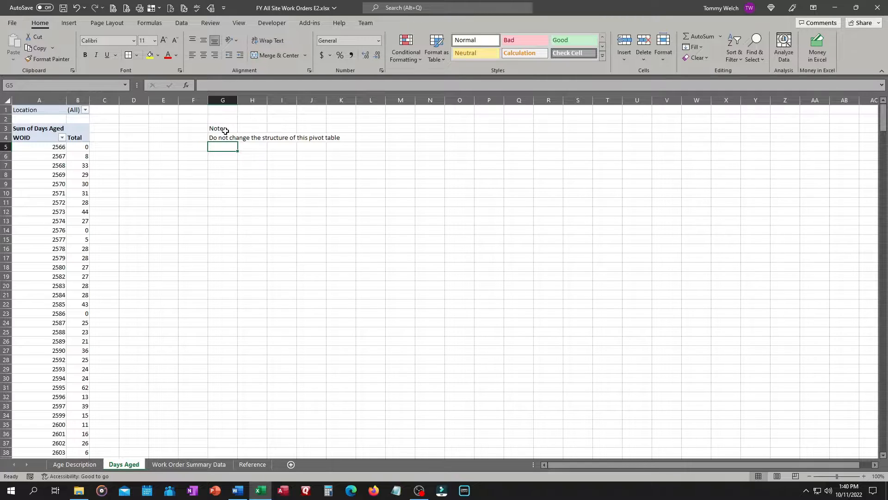
Continue the note with "Change the Location value via the selection in" in G5 and "the Stats tab." in G6
{"action": "type", "text": "Change"}
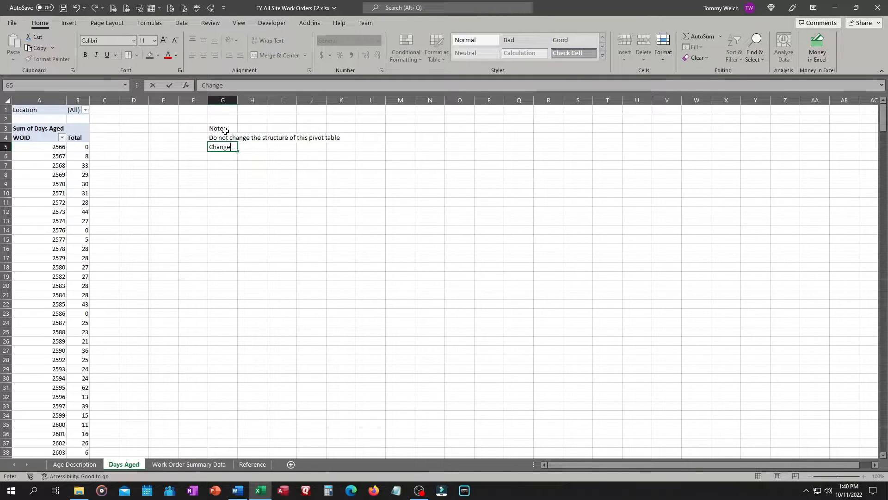
{"action": "type", "text": " the Location value "}
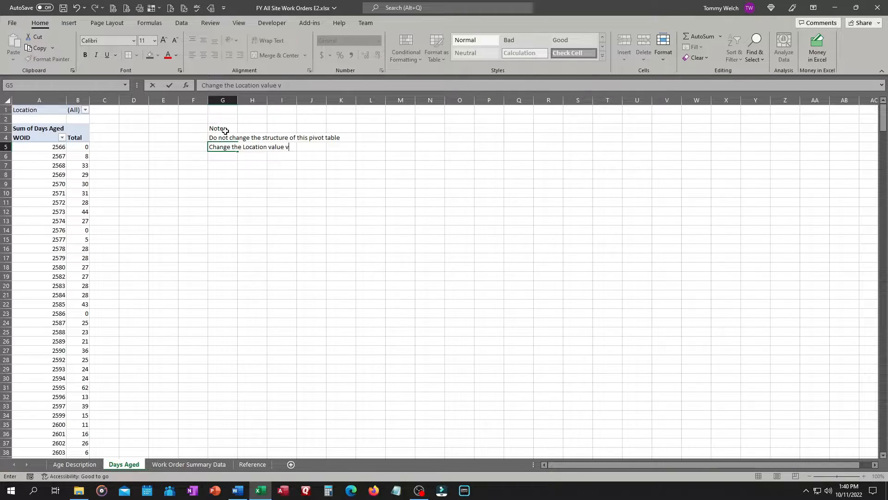
{"action": "type", "text": "via the selection in the Stats"}
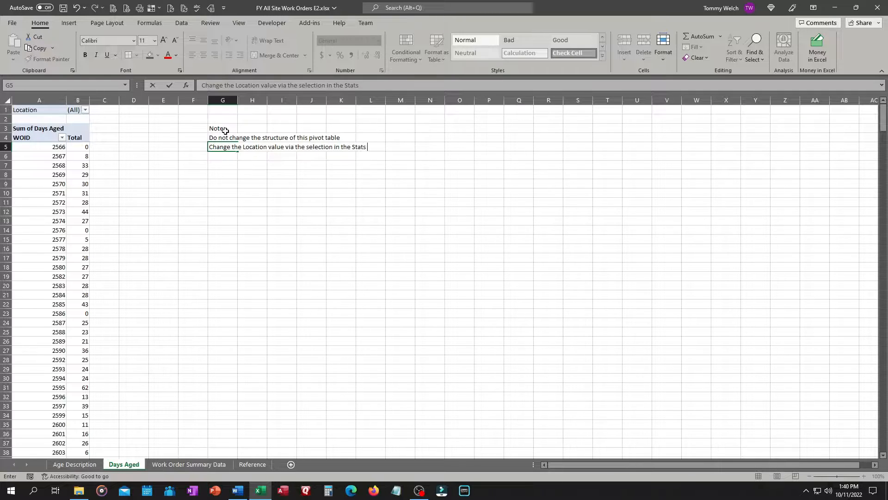
{"action": "key", "text": "BackSpace"}
{"action": "key", "text": "BackSpace"}
{"action": "key", "text": "BackSpace"}
{"action": "key", "text": "BackSpace"}
{"action": "key", "text": "BackSpace"}
{"action": "key", "text": "BackSpace"}
{"action": "key", "text": "BackSpace"}
{"action": "key", "text": "Return"}
{"action": "type", "text": "the Stats tab."}
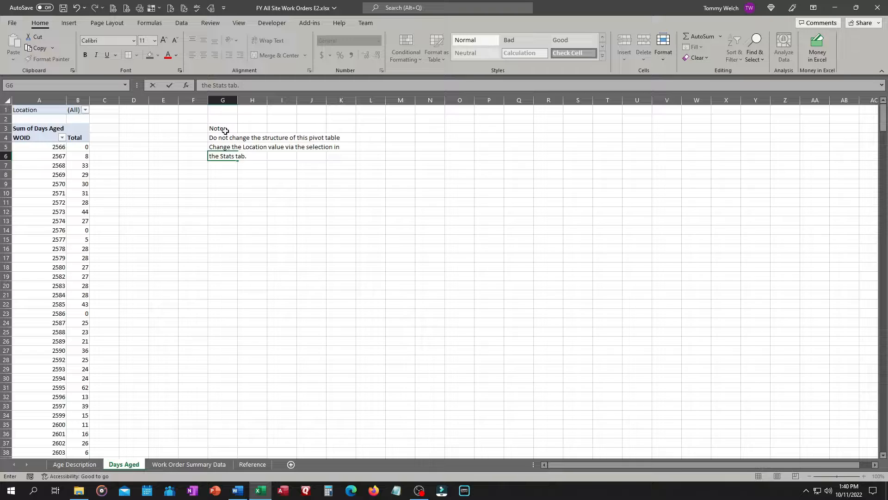
{"action": "key", "text": "Return"}
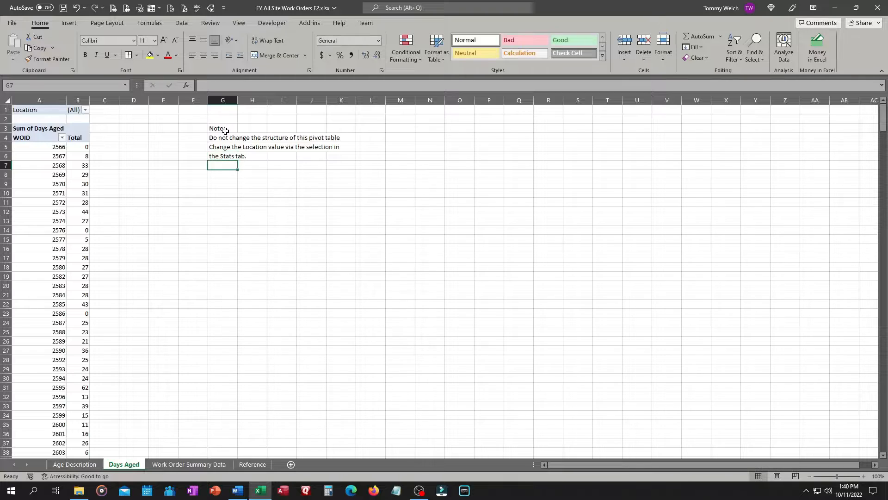
Add a period to the end of the note line in G4
{"action": "key", "text": "Up"}
{"action": "key", "text": "Up"}
{"action": "key", "text": "Up"}
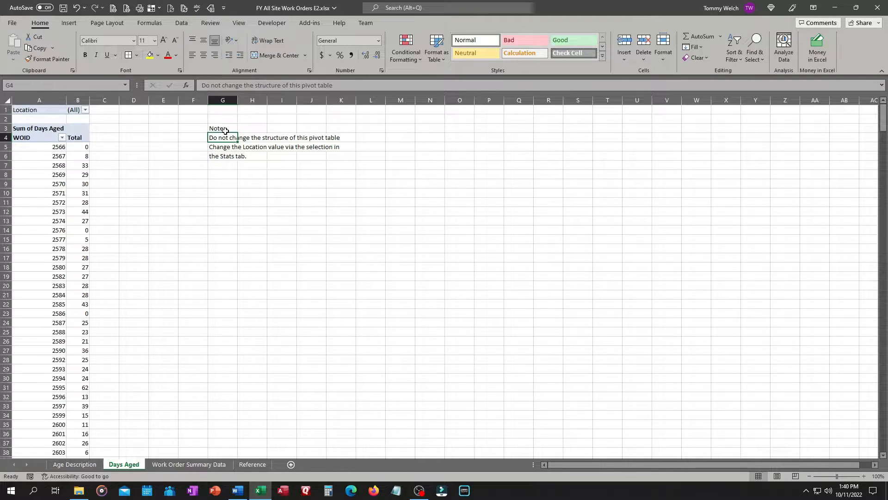
{"action": "key", "text": "F2"}
{"action": "type", "text": "."}
{"action": "key", "text": "Return"}
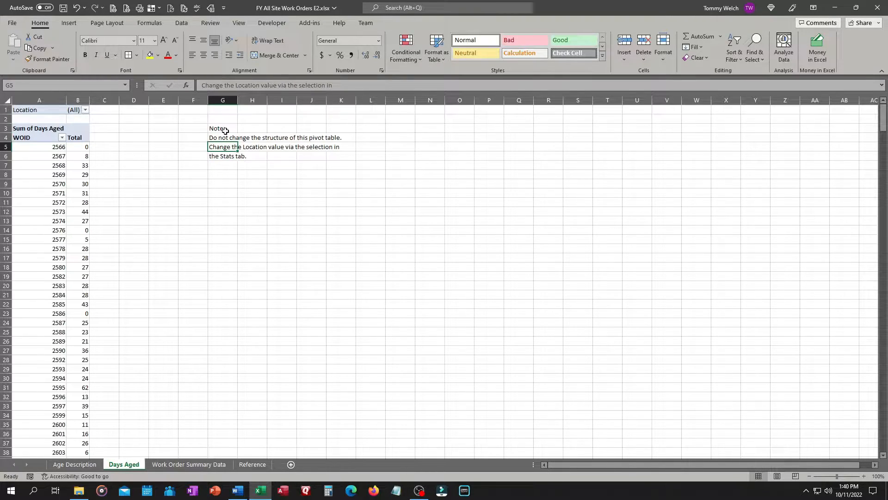
Merge and center each of the four note lines in rows 3 to 6 across columns G to K
{"action": "left_click_drag", "start_coordinate": [215, 138], "coordinate": [343, 137]}
{"action": "left_click", "coordinate": [277, 55]}
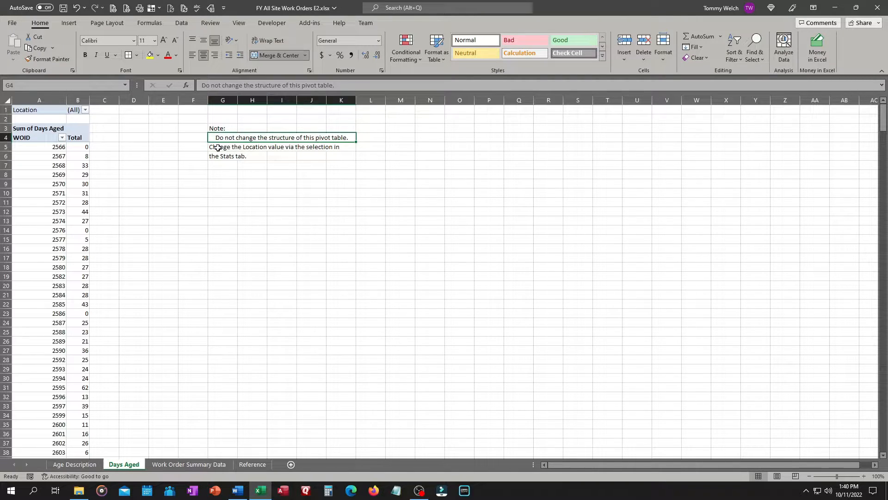
{"action": "left_click_drag", "start_coordinate": [216, 147], "coordinate": [338, 146]}
{"action": "left_click", "coordinate": [276, 55]}
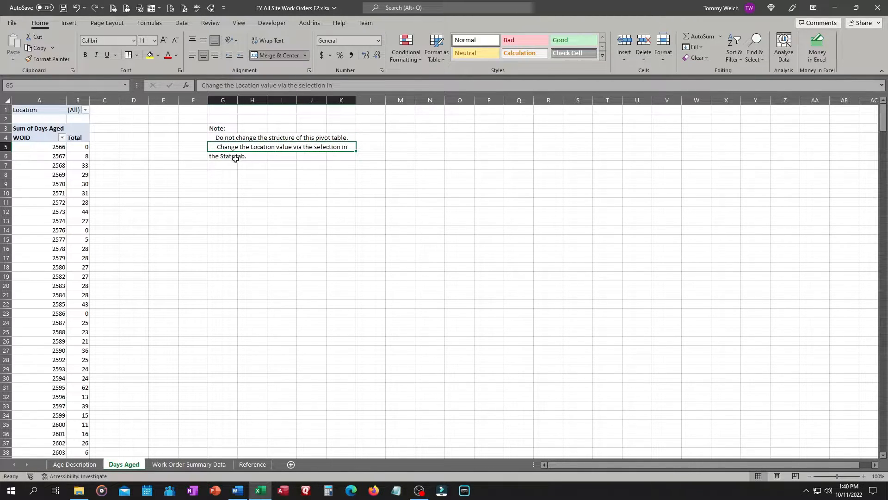
{"action": "left_click_drag", "start_coordinate": [216, 157], "coordinate": [339, 156]}
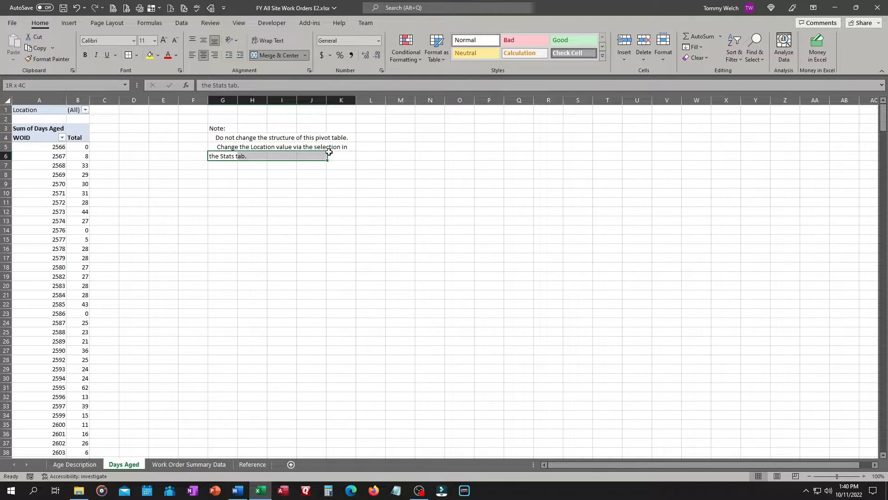
{"action": "left_click", "coordinate": [276, 55]}
{"action": "left_click", "coordinate": [223, 127]}
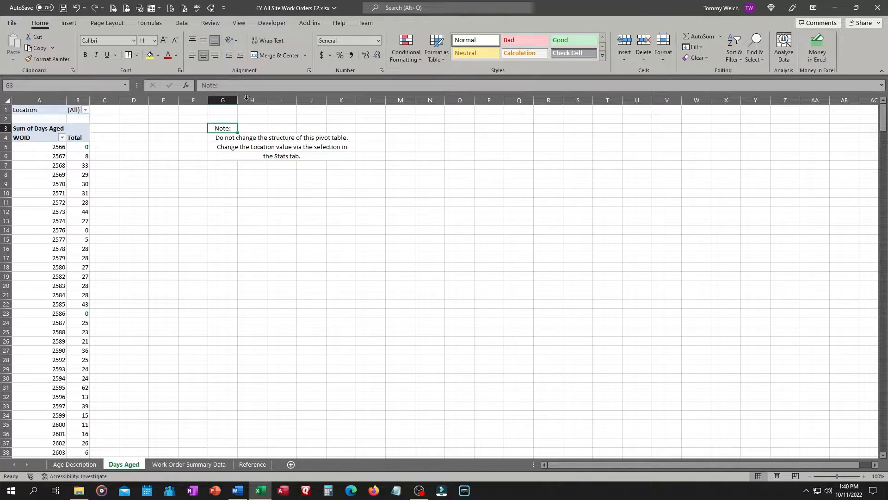
{"action": "left_click_drag", "start_coordinate": [228, 128], "coordinate": [340, 129]}
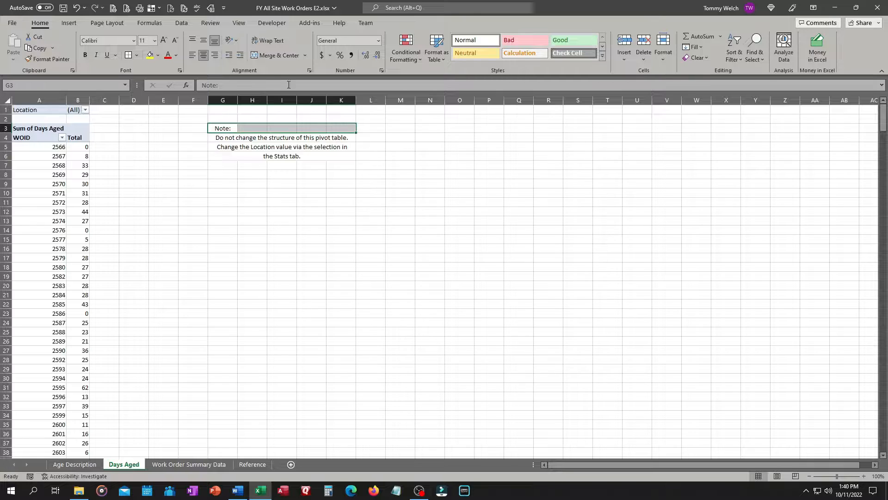
{"action": "left_click", "coordinate": [277, 55]}
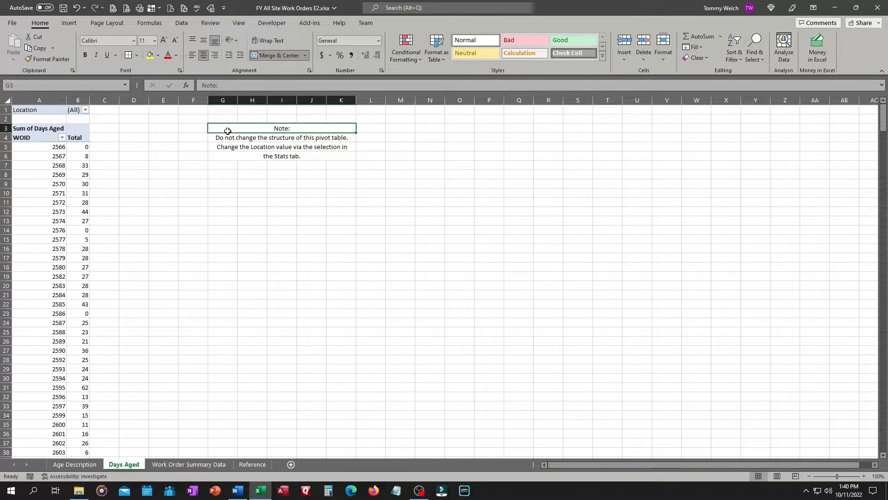
Left-align the note lines in rows 4 to 6 and give the whole note block a yellow fill with an outside border
{"action": "left_click_drag", "start_coordinate": [227, 138], "coordinate": [234, 156]}
{"action": "left_click", "coordinate": [192, 55]}
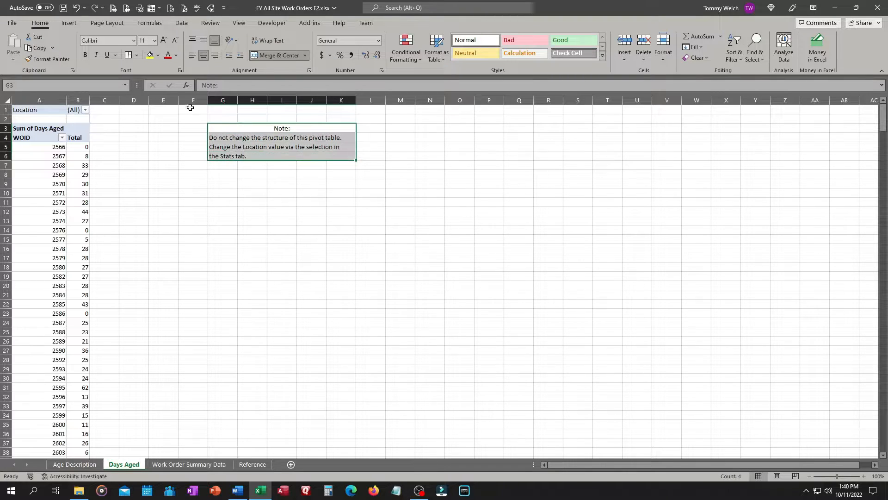
{"action": "left_click", "coordinate": [148, 55]}
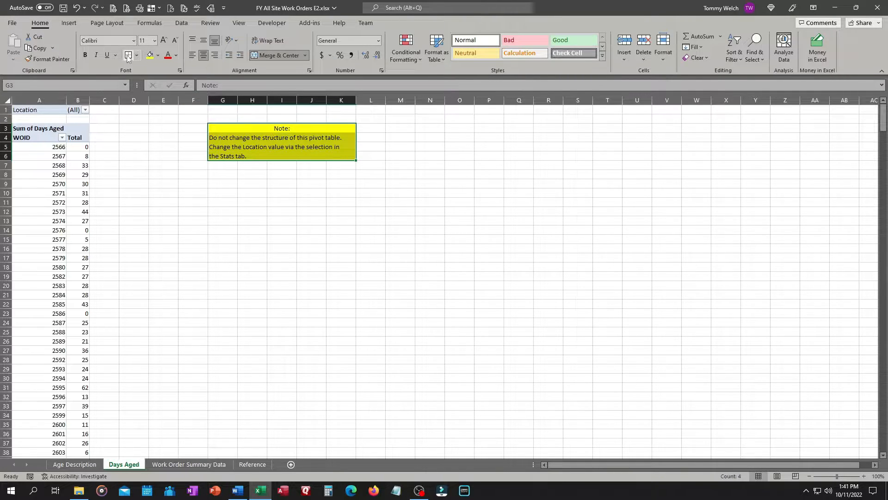
{"action": "left_click", "coordinate": [277, 224]}
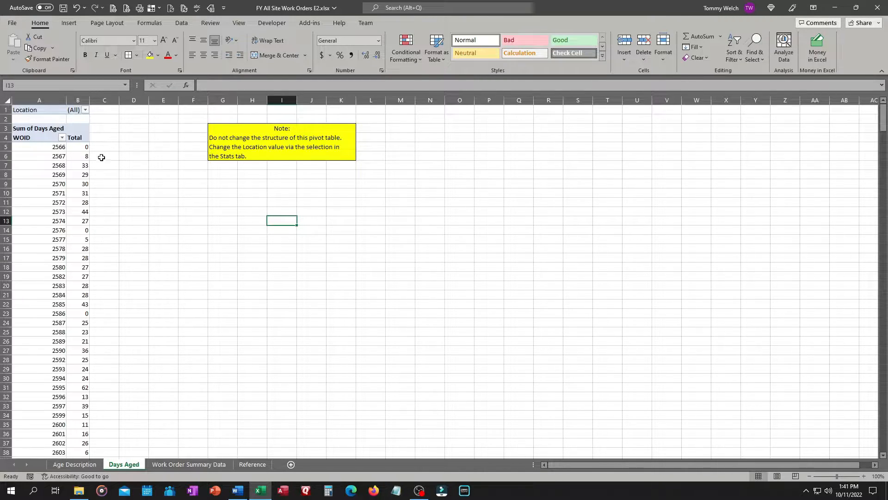
Insert a PivotTable from the work order table tbl_WOData on a new worksheet
{"action": "left_click", "coordinate": [78, 158]}
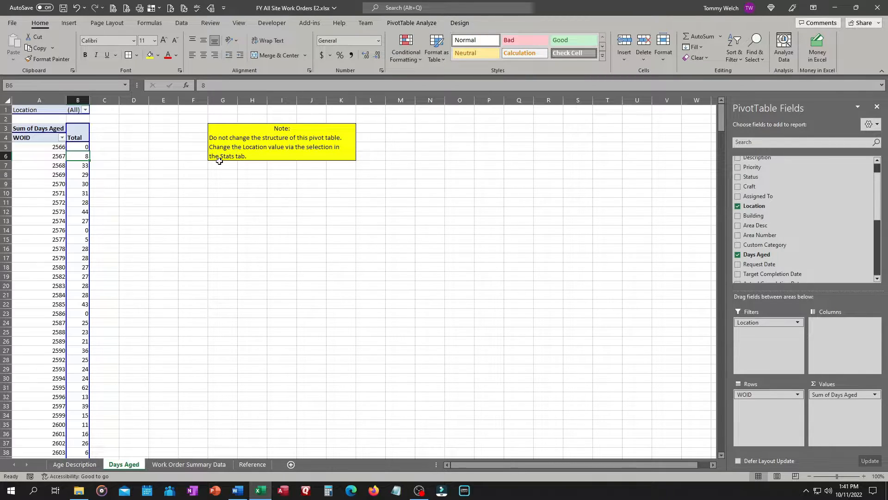
{"action": "left_click", "coordinate": [187, 464]}
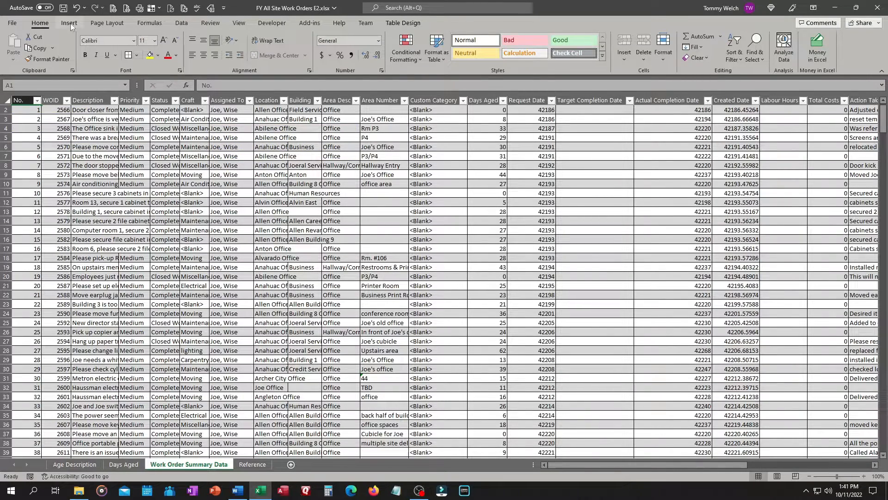
{"action": "left_click", "coordinate": [69, 23]}
{"action": "left_click", "coordinate": [17, 46]}
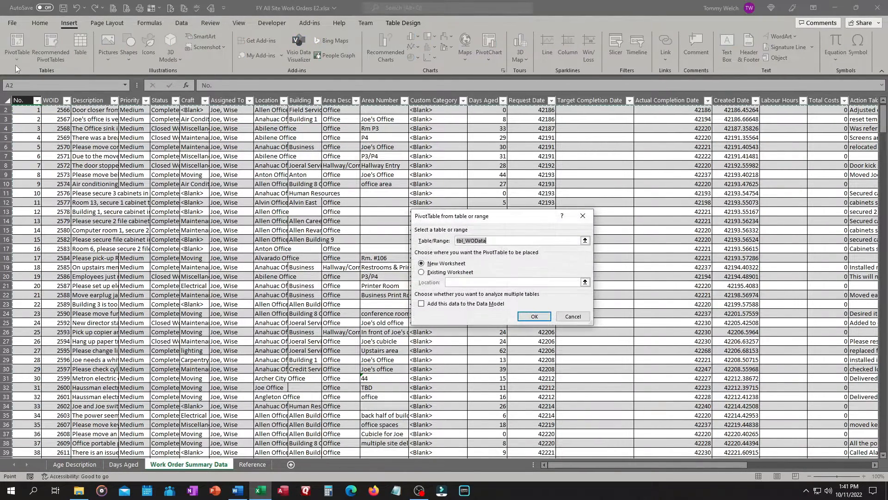
{"action": "left_click", "coordinate": [534, 316]}
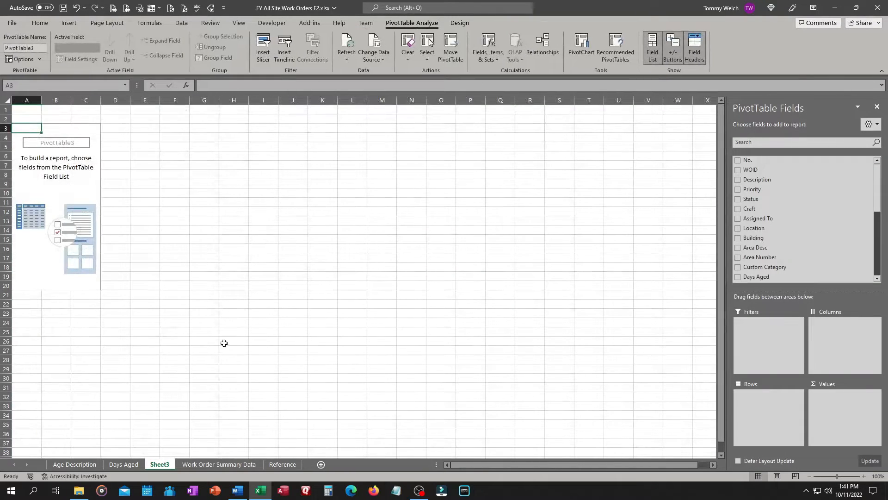
Rename the new PivotTable worksheet as Status
{"action": "double_click", "coordinate": [164, 464]}
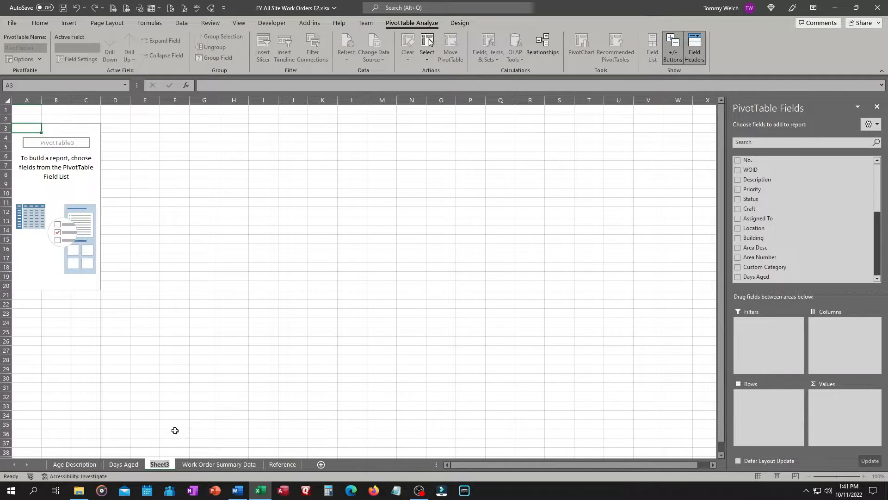
{"action": "type", "text": "Status"}
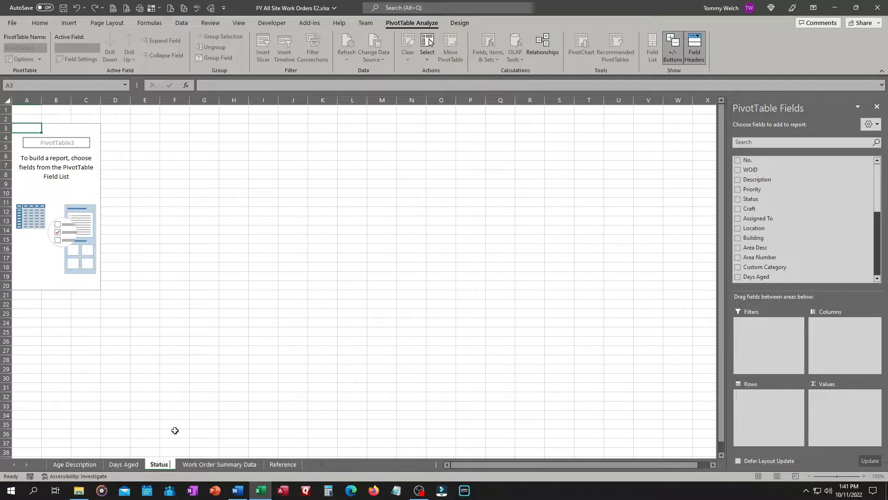
{"action": "key", "text": "BackSpace"}
{"action": "key", "text": "Return"}
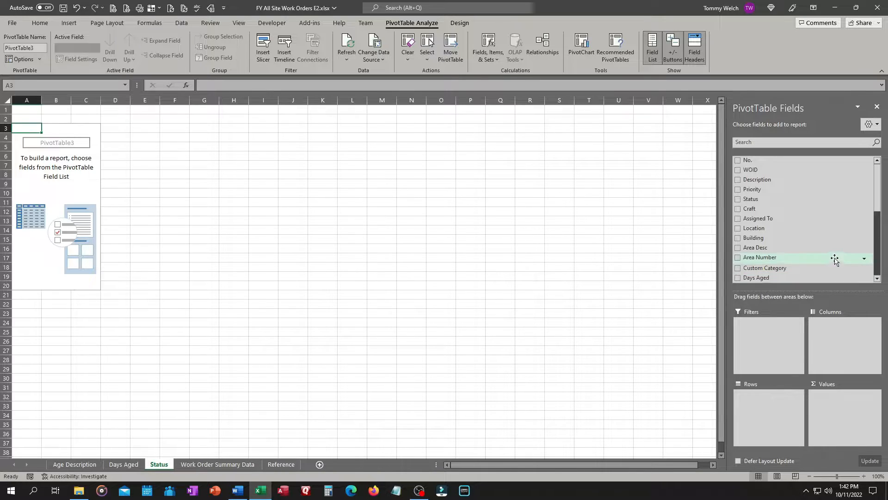
Build the pivot layout with Status as columns, Location as rows and WOID as values
{"action": "left_click_drag", "start_coordinate": [851, 199], "coordinate": [853, 333]}
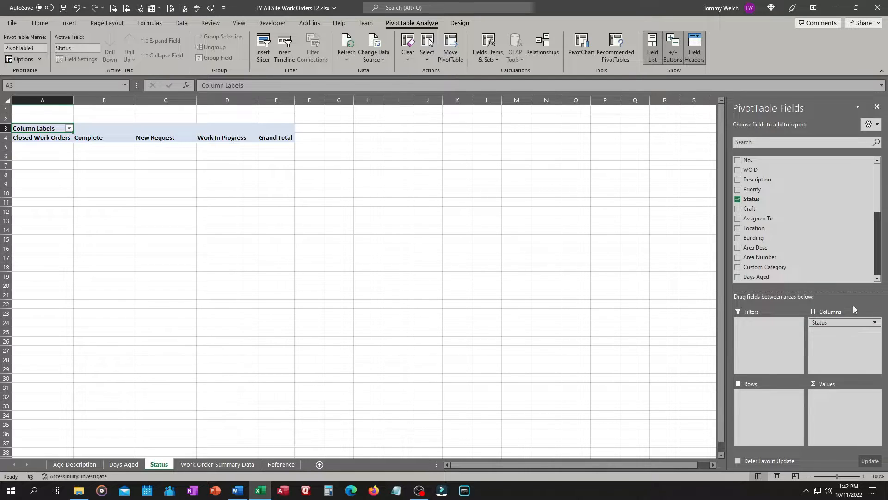
{"action": "left_click_drag", "start_coordinate": [815, 232], "coordinate": [775, 409]}
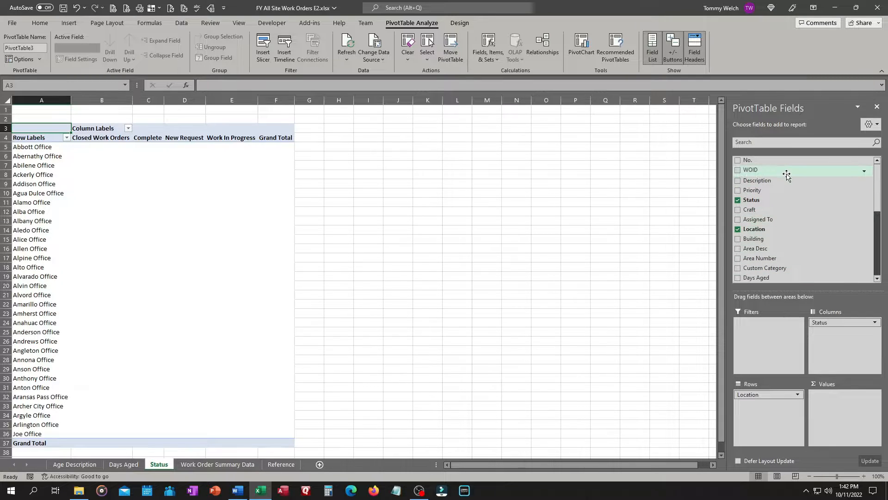
{"action": "left_click_drag", "start_coordinate": [785, 169], "coordinate": [842, 402]}
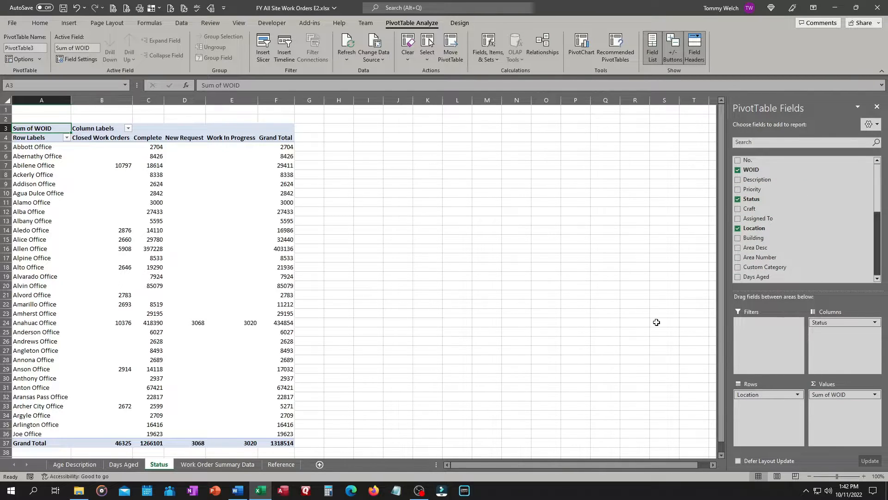
Enable the classic PivotTable layout in the Status pivot table's display options
{"action": "left_click", "coordinate": [40, 60]}
{"action": "left_click", "coordinate": [37, 72]}
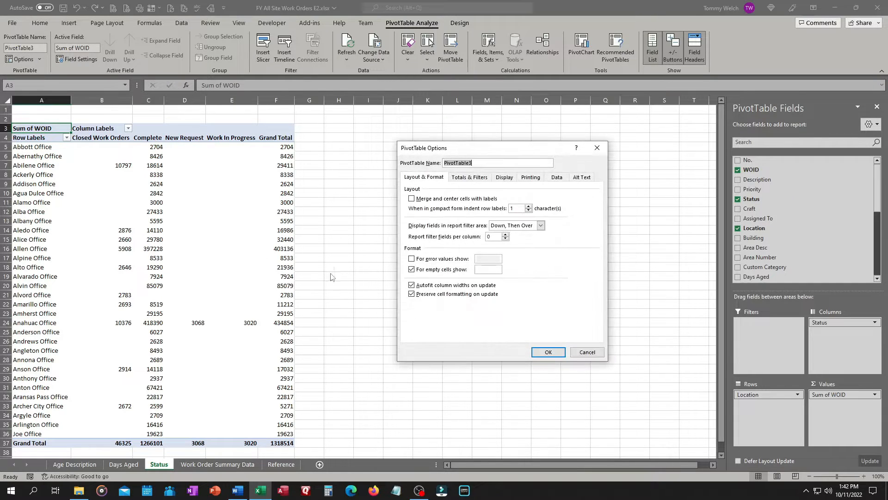
{"action": "left_click", "coordinate": [504, 178]}
{"action": "left_click", "coordinate": [412, 246]}
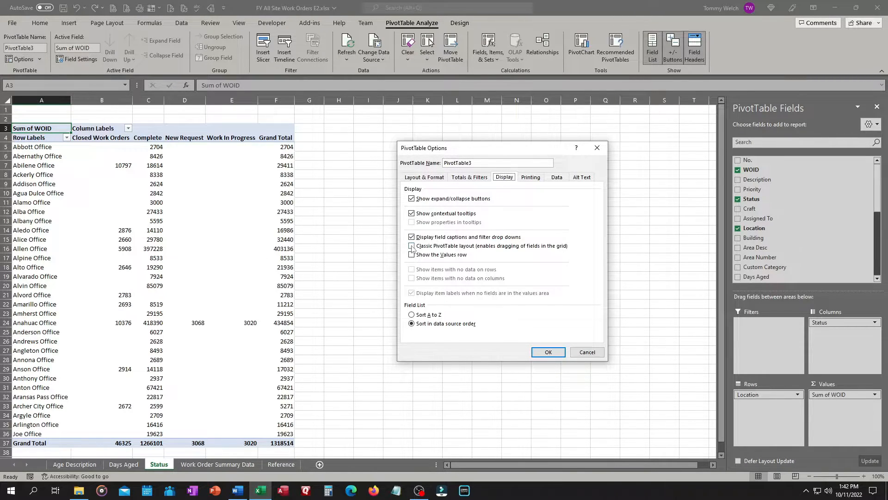
{"action": "left_click", "coordinate": [549, 353]}
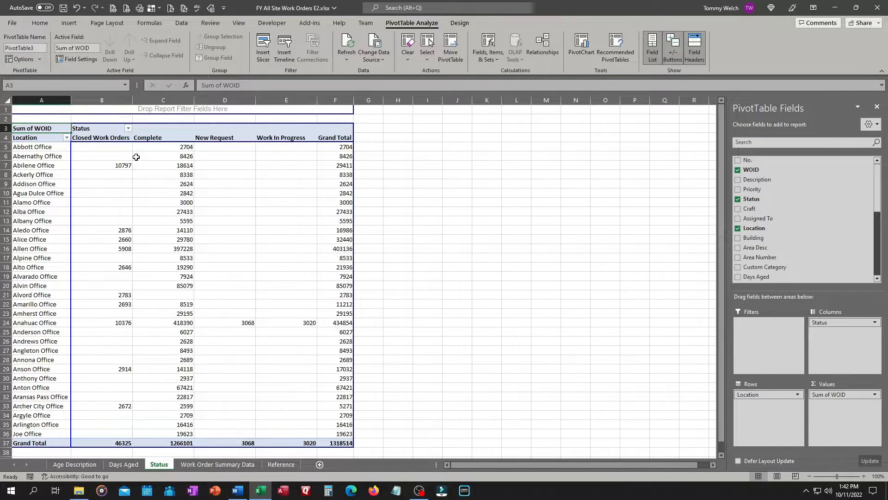
Set the Status pivot table's report layout to tabular form
{"action": "left_click", "coordinate": [460, 23]}
{"action": "left_click", "coordinate": [65, 50]}
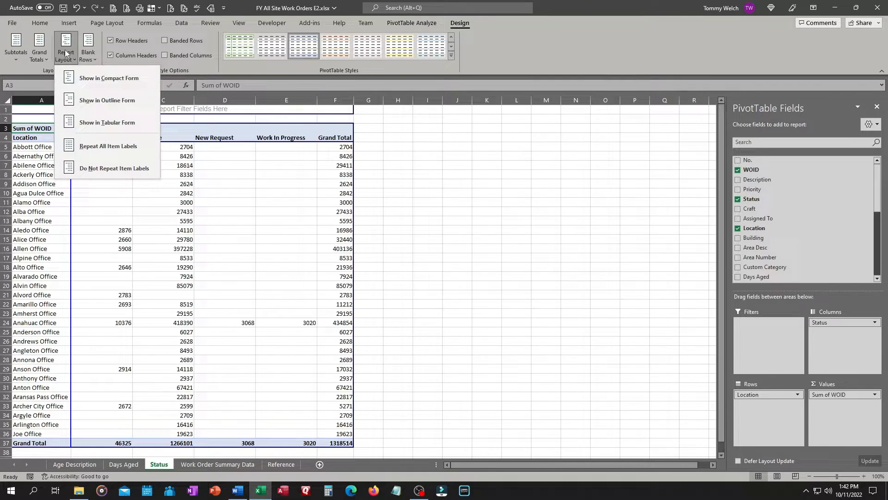
{"action": "left_click", "coordinate": [88, 123]}
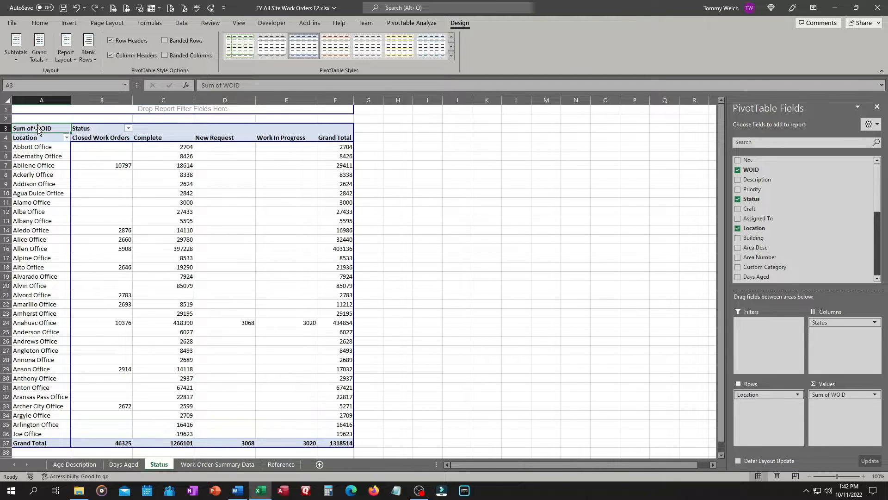
Summarize the WOID value field by Count instead of Sum and save the workbook
{"action": "left_click", "coordinate": [397, 24]}
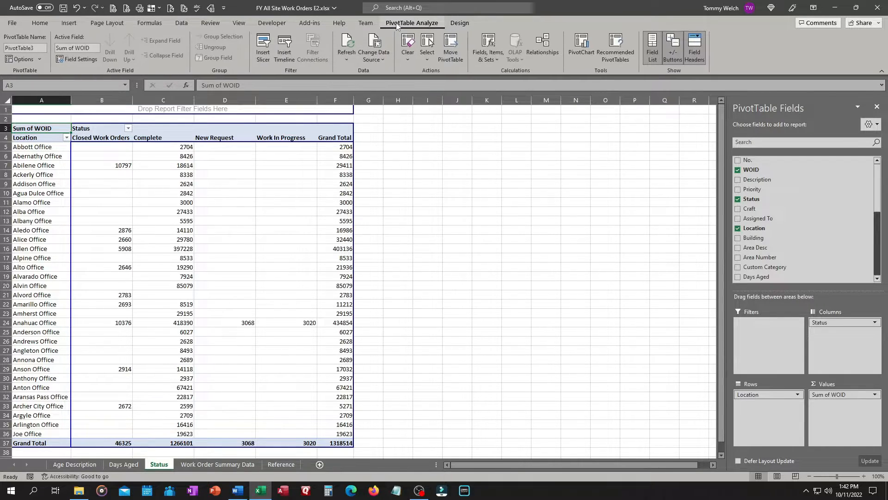
{"action": "left_click", "coordinate": [74, 59]}
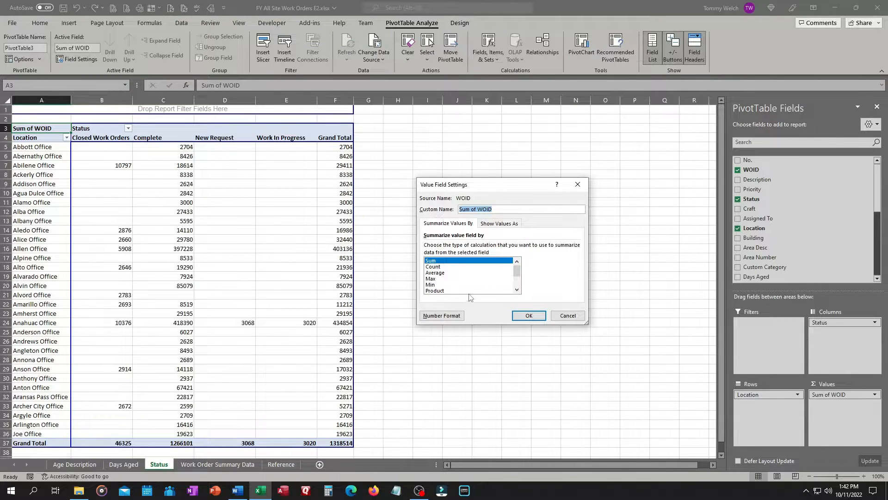
{"action": "left_click", "coordinate": [463, 267]}
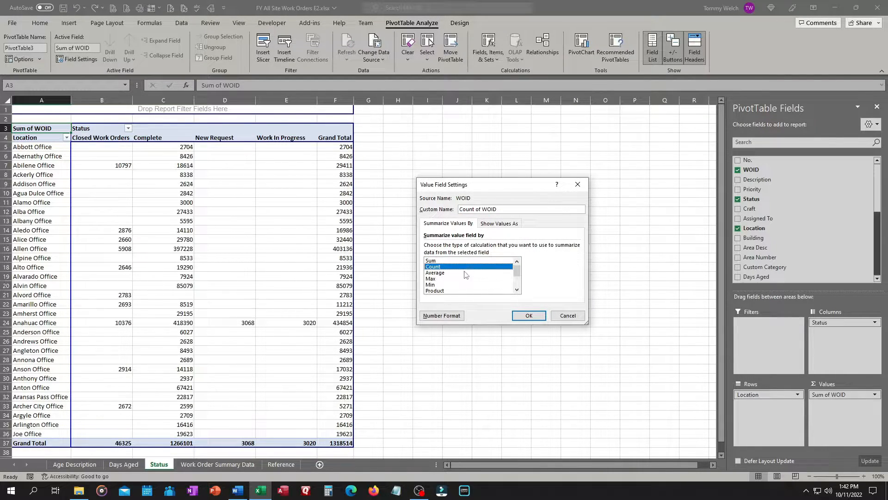
{"action": "left_click", "coordinate": [529, 316]}
{"action": "key", "text": "ctrl+s"}
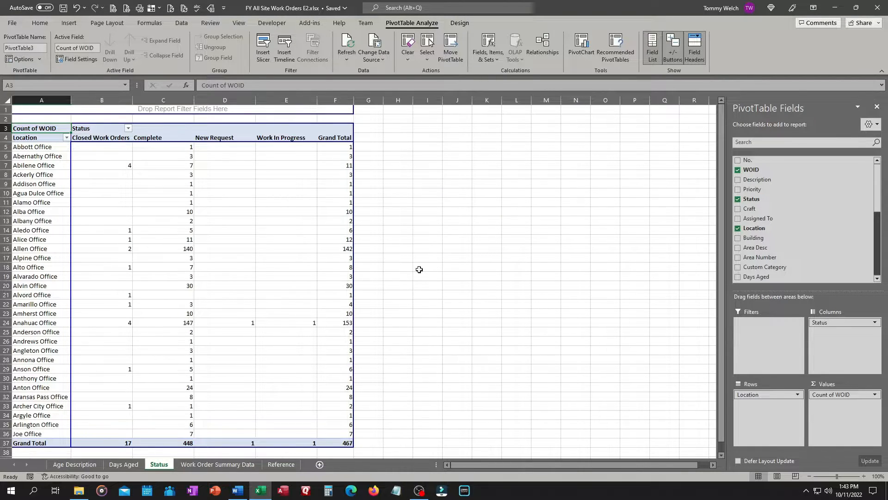
Copy the yellow note block from the Days Aged sheet and paste it at cell I3 of the Status sheet
{"action": "left_click", "coordinate": [124, 464]}
{"action": "left_click_drag", "start_coordinate": [212, 131], "coordinate": [234, 158]}
{"action": "key", "text": "ctrl+c"}
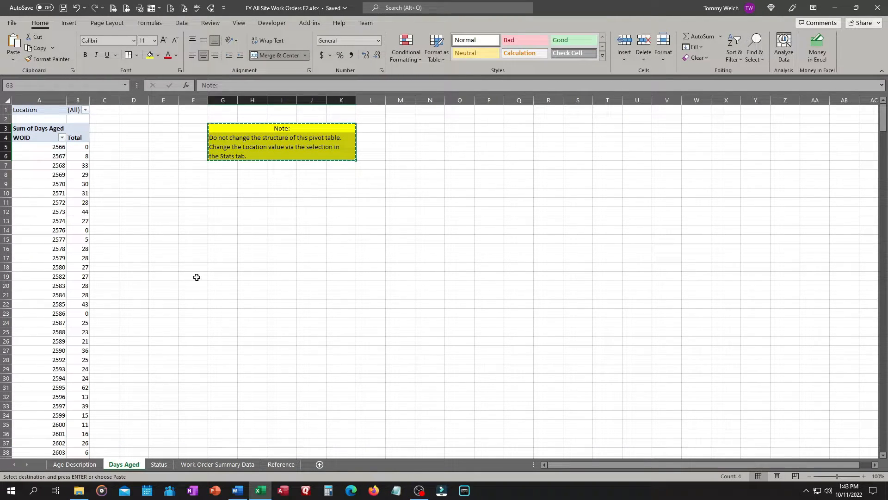
{"action": "left_click", "coordinate": [159, 464]}
{"action": "left_click", "coordinate": [425, 129]}
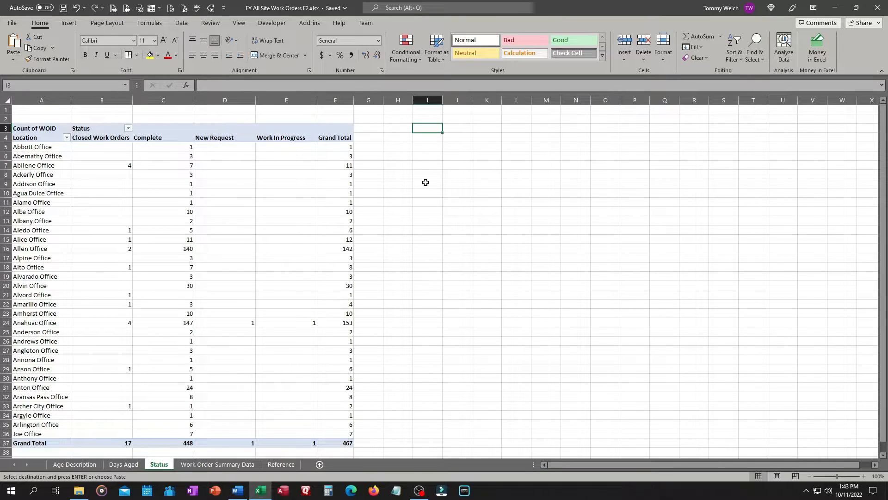
{"action": "key", "text": "ctrl+v"}
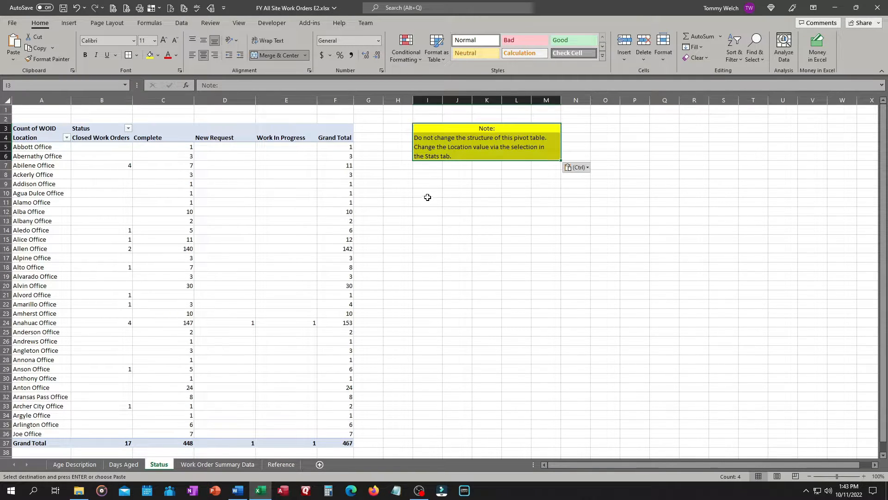
{"action": "left_click", "coordinate": [427, 202]}
Create another PivotTable from the Work Order Summary Data table on a new worksheet
{"action": "left_click", "coordinate": [196, 464]}
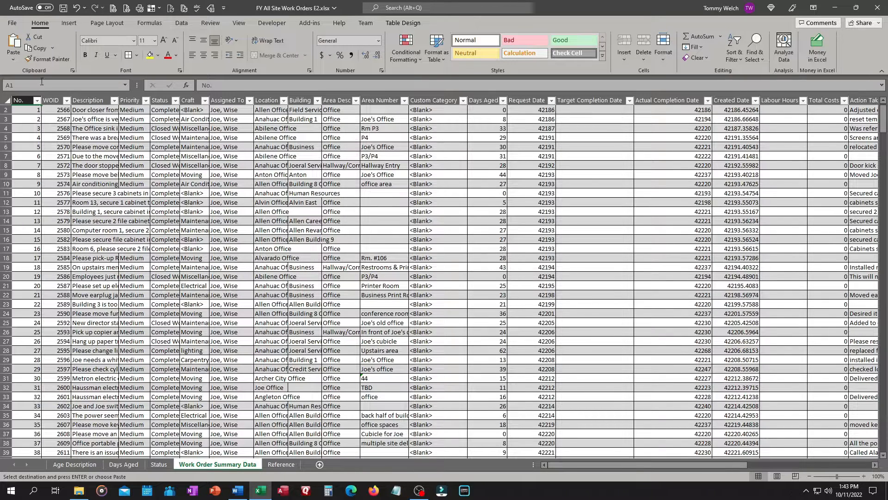
{"action": "left_click", "coordinate": [69, 22]}
{"action": "left_click", "coordinate": [21, 43]}
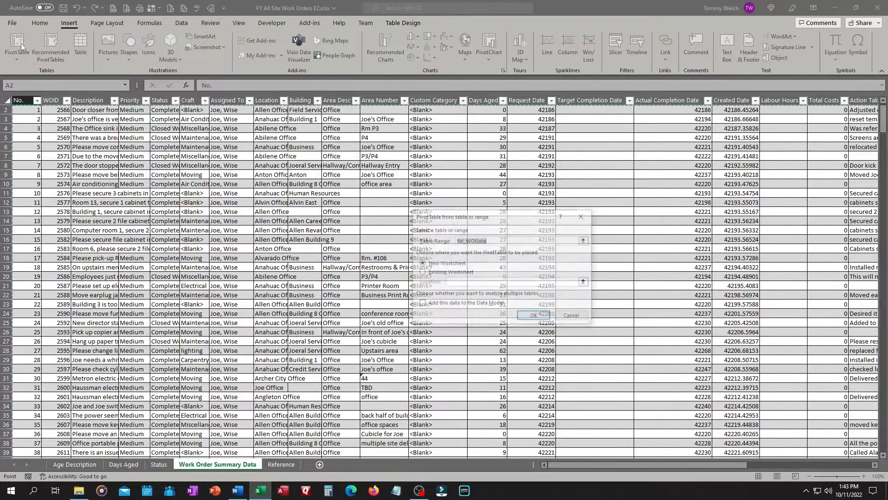
{"action": "left_click", "coordinate": [534, 316]}
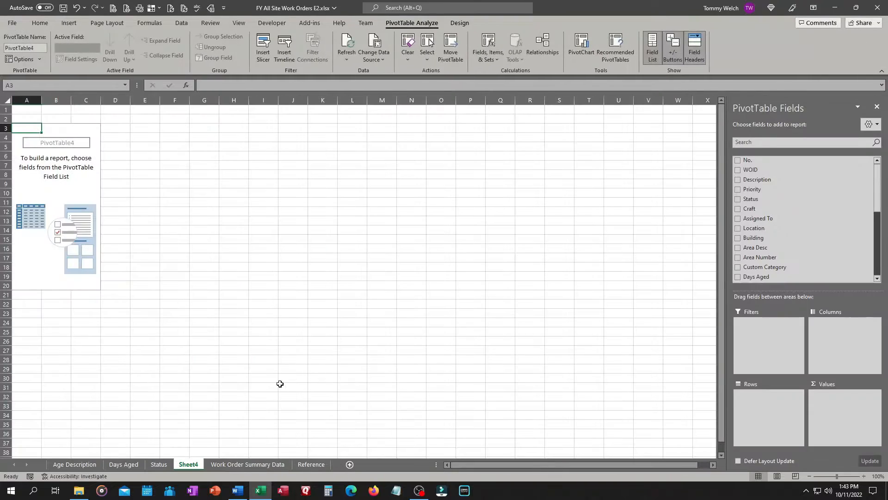
Rename the new PivotTable worksheet as All Days Aged
{"action": "double_click", "coordinate": [190, 467]}
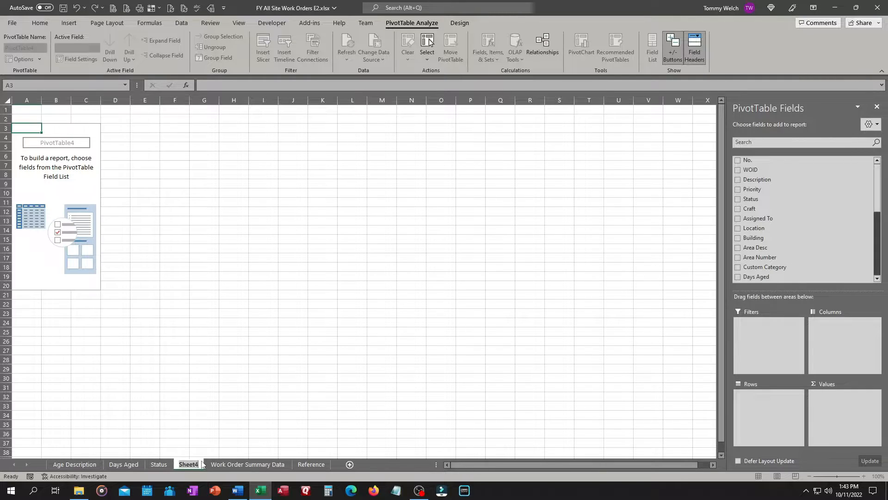
{"action": "type", "text": "All Days Ag"}
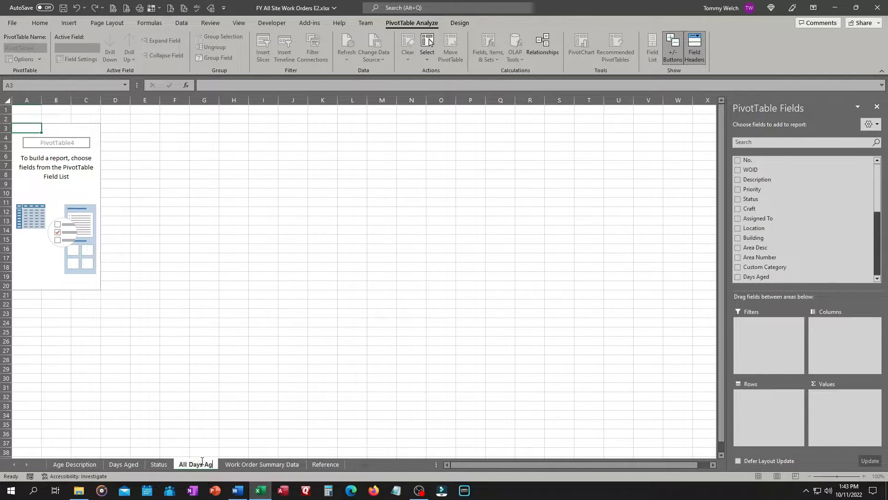
{"action": "type", "text": "ed"}
{"action": "key", "text": "Return"}
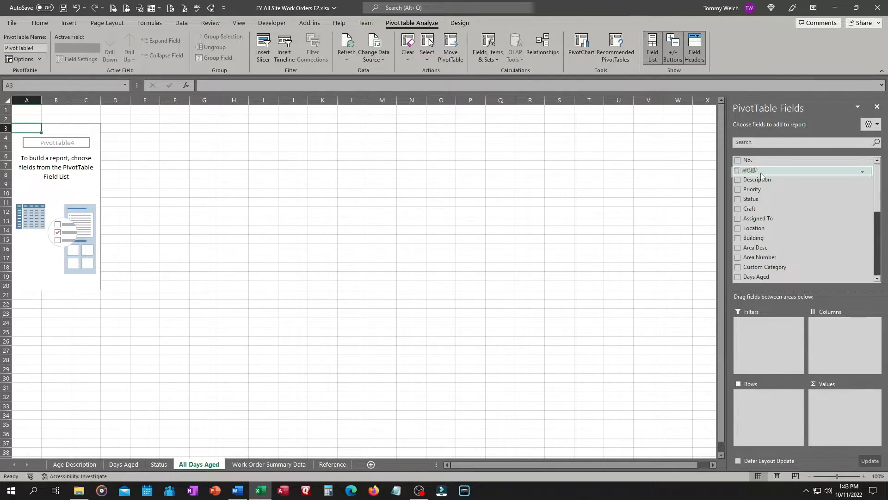
Add WOID to the rows and Days Aged to the values of the All Days Aged pivot table
{"action": "left_click_drag", "start_coordinate": [761, 175], "coordinate": [776, 419]}
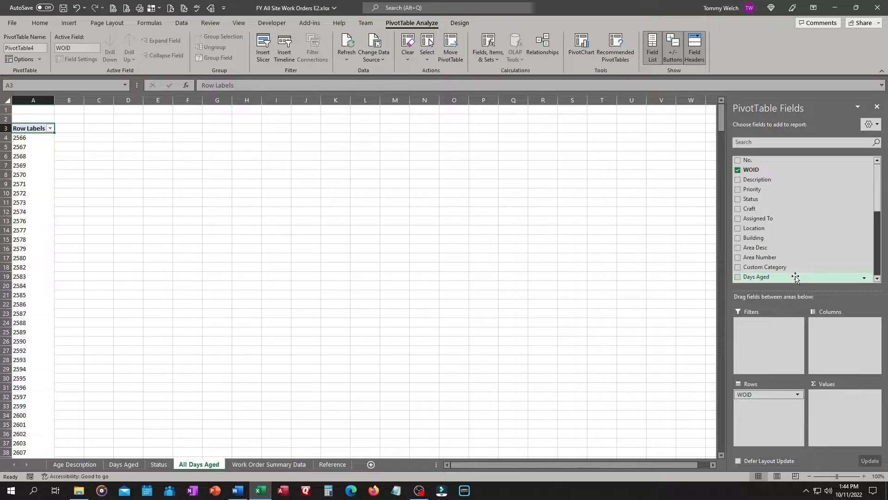
{"action": "left_click_drag", "start_coordinate": [796, 276], "coordinate": [848, 415]}
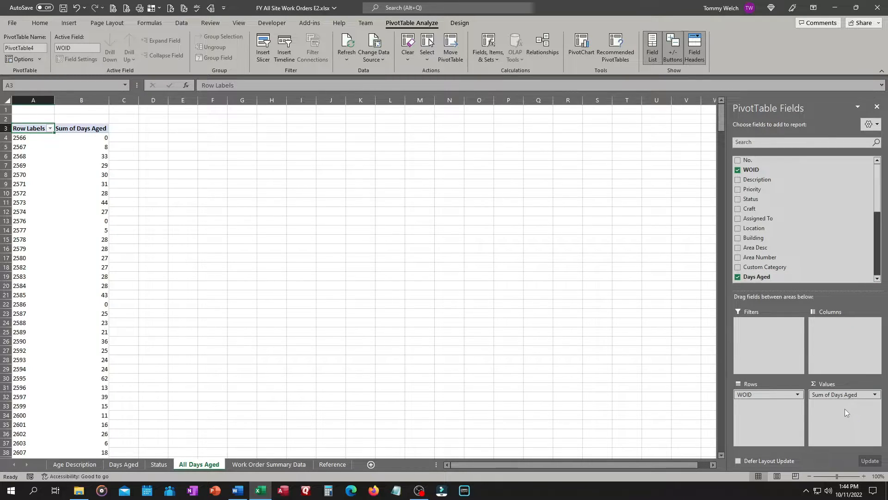
{"action": "left_click", "coordinate": [237, 119]}
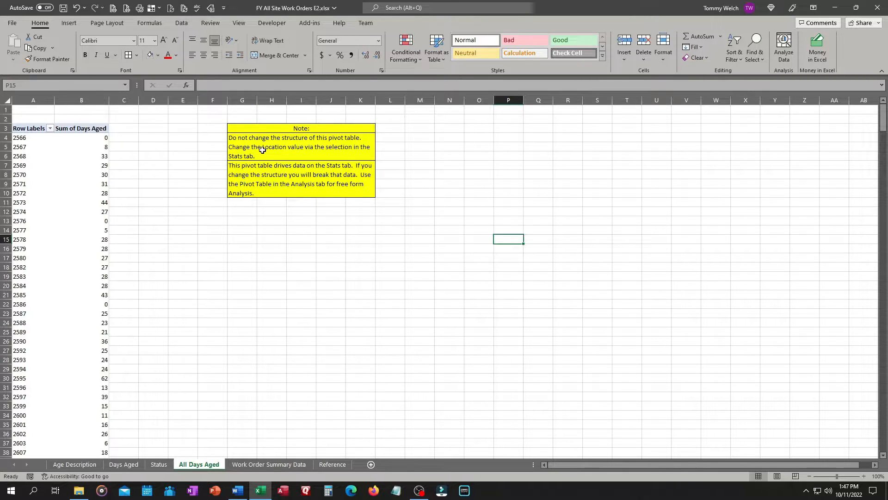
Check the spelling of the yellow note block in G3 to K10 on the All Days Aged sheet
{"action": "left_click_drag", "start_coordinate": [259, 128], "coordinate": [259, 183]}
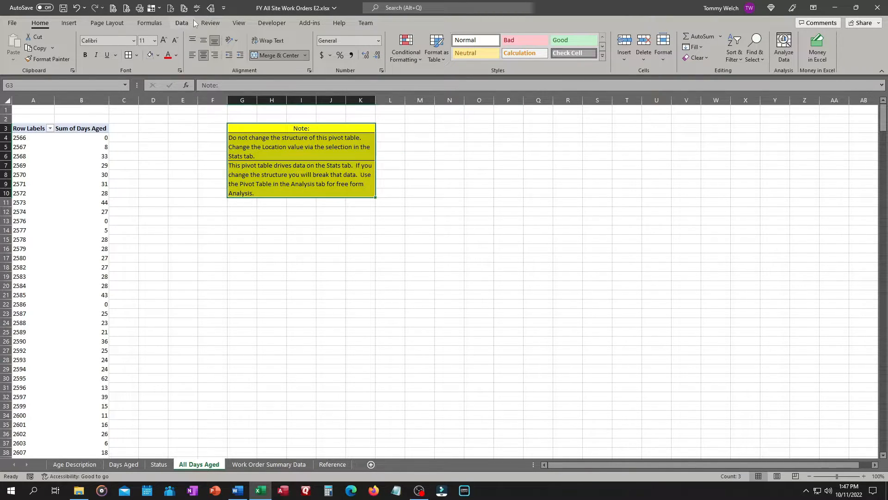
{"action": "left_click", "coordinate": [197, 7]}
{"action": "left_click", "coordinate": [447, 272]}
{"action": "left_click", "coordinate": [298, 238]}
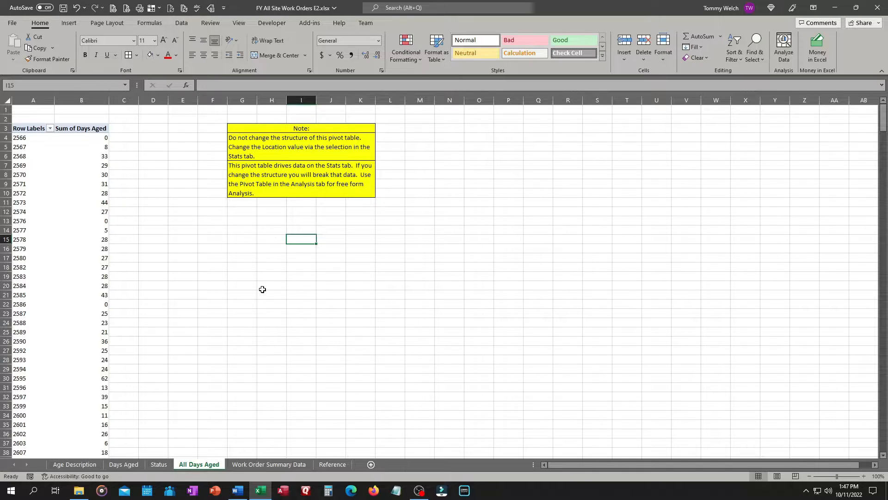
Insert one more PivotTable from the Work Order Summary Data table on its own new worksheet
{"action": "left_click", "coordinate": [269, 464]}
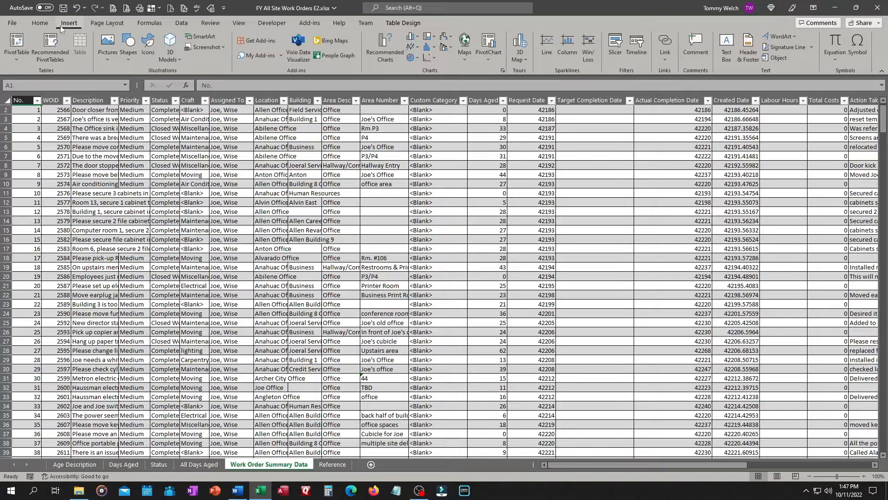
{"action": "left_click", "coordinate": [16, 44]}
{"action": "left_click", "coordinate": [531, 317]}
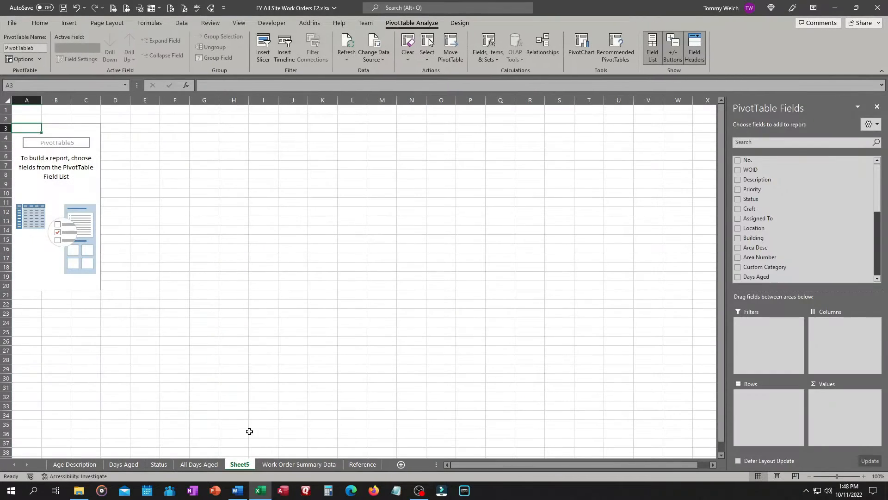
Rename the new PivotTable worksheet as Crafts
{"action": "double_click", "coordinate": [241, 464]}
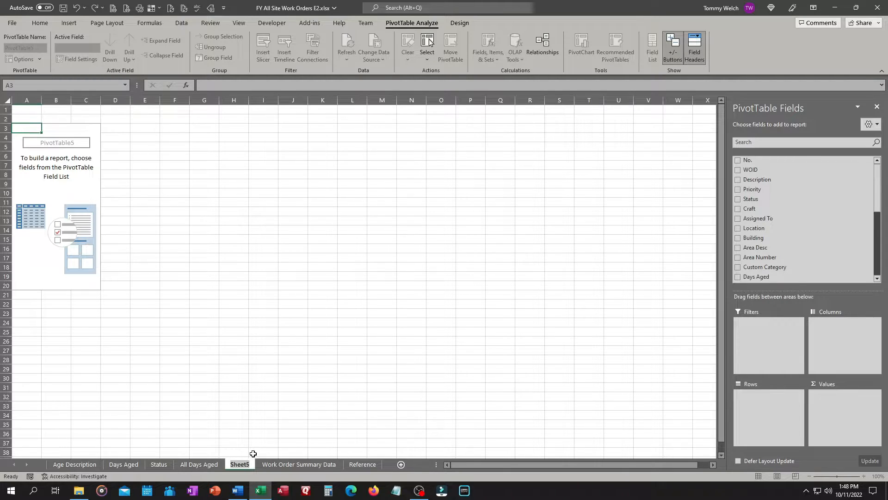
{"action": "type", "text": "Cr"}
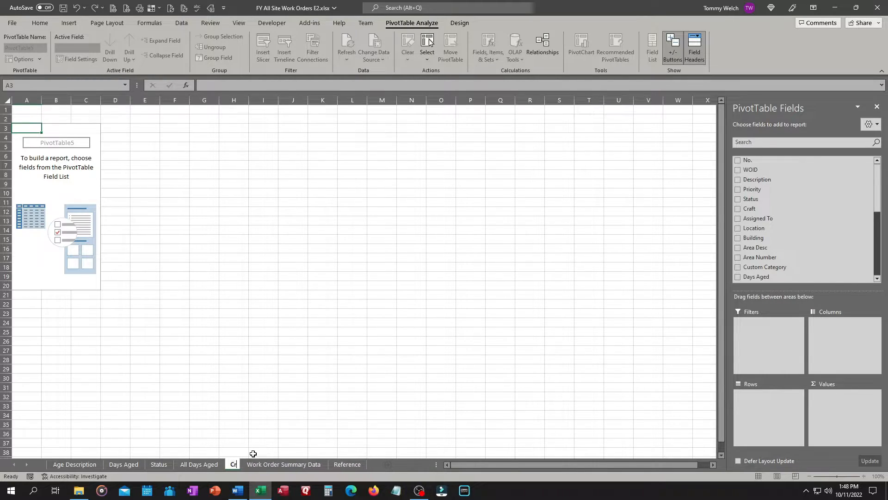
{"action": "type", "text": "afts"}
{"action": "key", "text": "Return"}
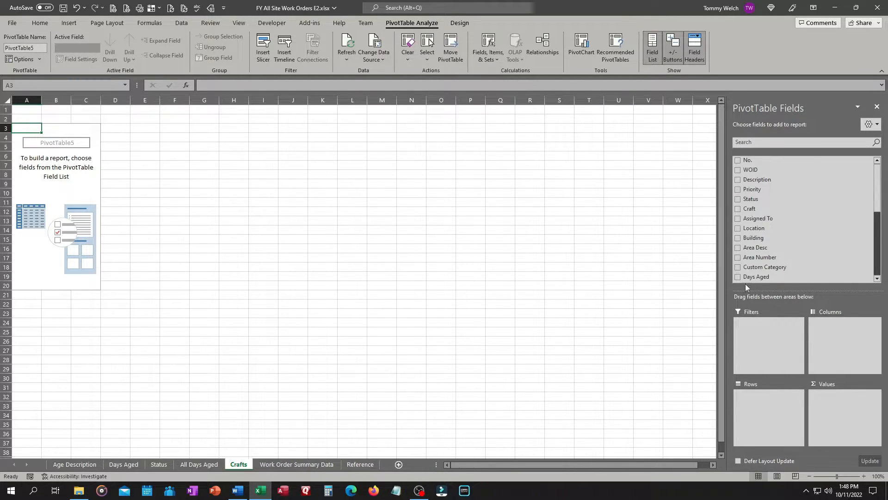
Add Craft to the columns, Location to the rows and WOID to the values of the Crafts pivot table
{"action": "left_click_drag", "start_coordinate": [750, 208], "coordinate": [850, 342]}
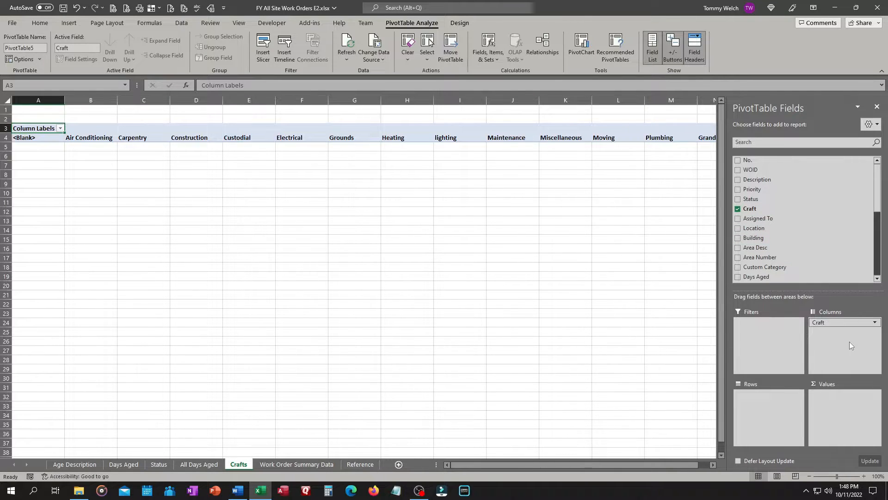
{"action": "left_click_drag", "start_coordinate": [784, 228], "coordinate": [786, 411]}
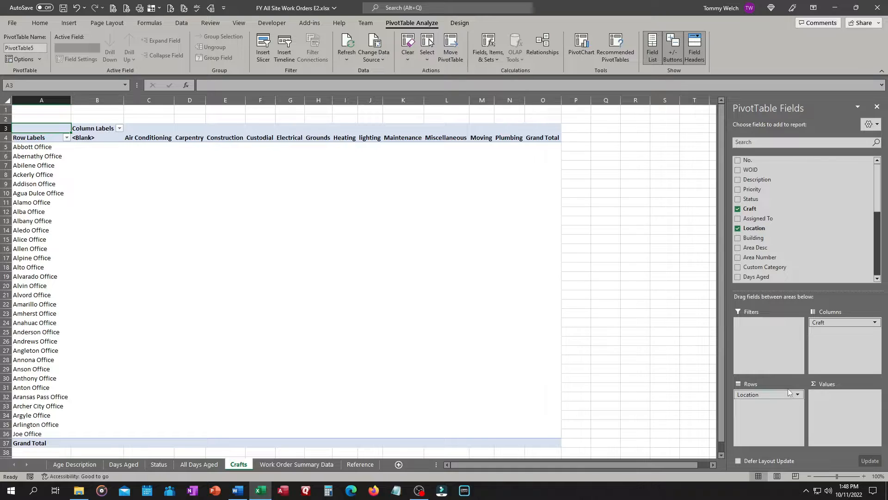
{"action": "left_click_drag", "start_coordinate": [772, 169], "coordinate": [847, 401]}
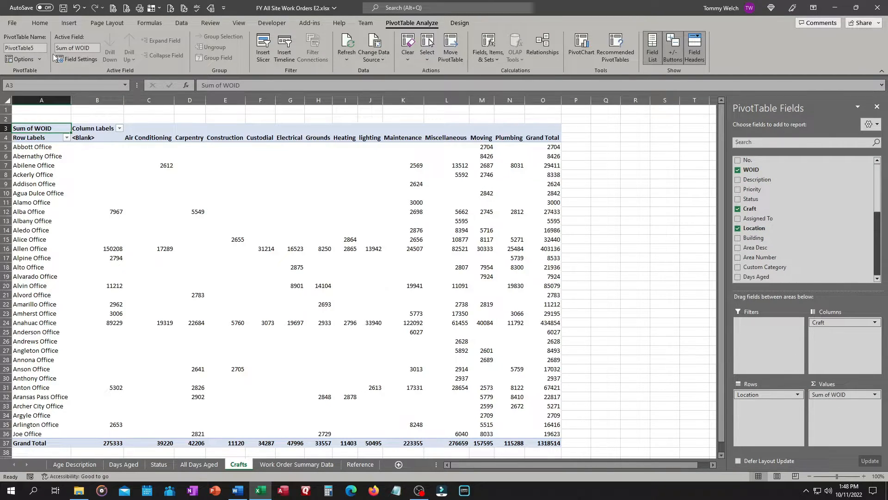
Enable the classic PivotTable layout for the Crafts pivot table
{"action": "left_click", "coordinate": [21, 59]}
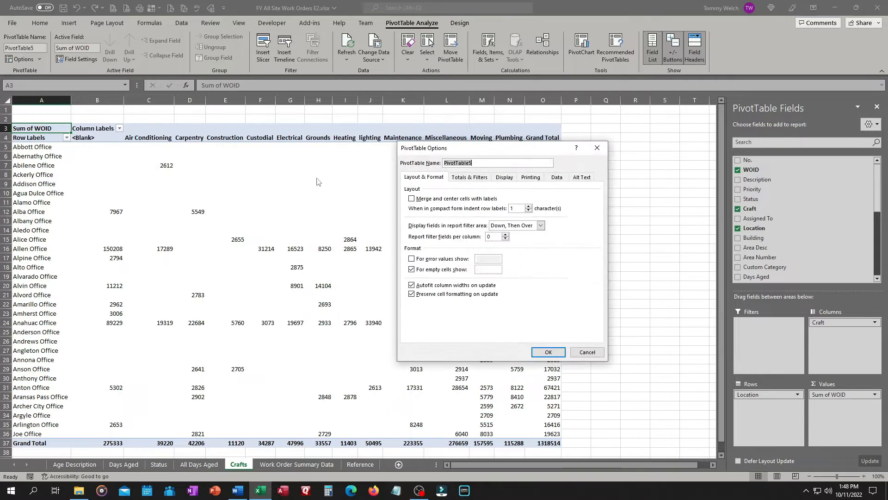
{"action": "left_click", "coordinate": [503, 179]}
{"action": "left_click", "coordinate": [411, 247]}
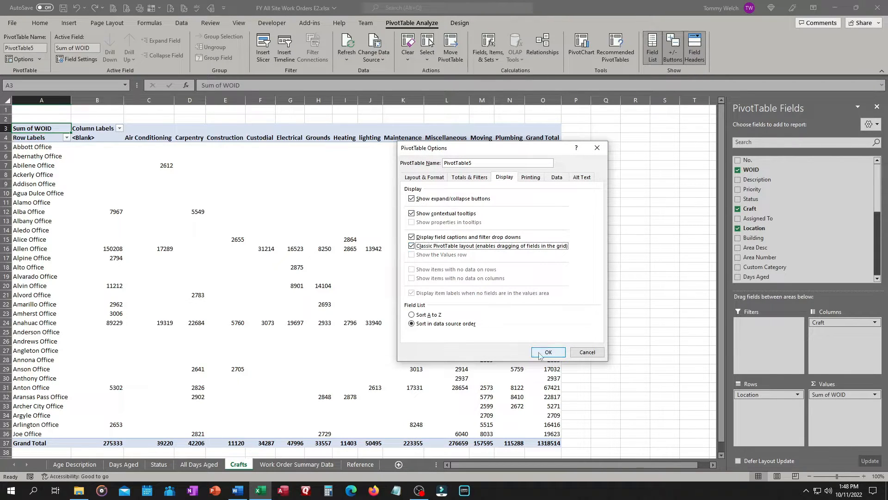
{"action": "left_click", "coordinate": [546, 352]}
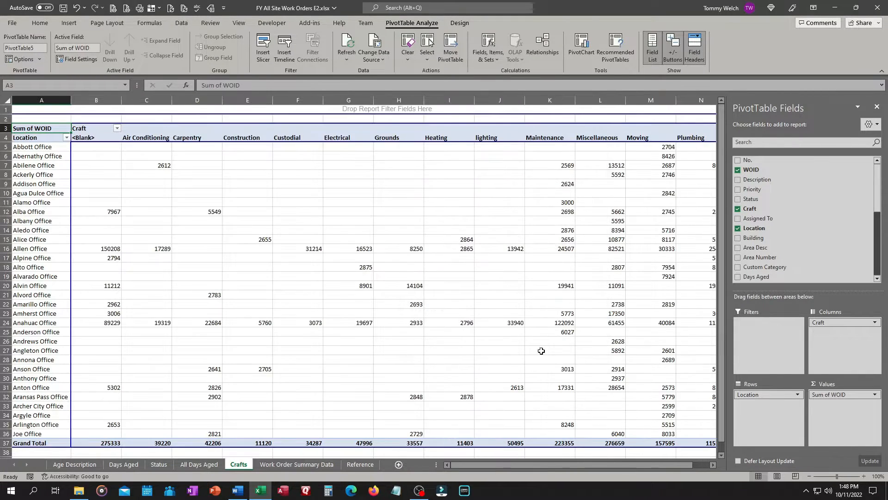
Summarize the WOID values of the Crafts pivot table by Count
{"action": "left_click", "coordinate": [76, 59]}
{"action": "left_click", "coordinate": [434, 267]}
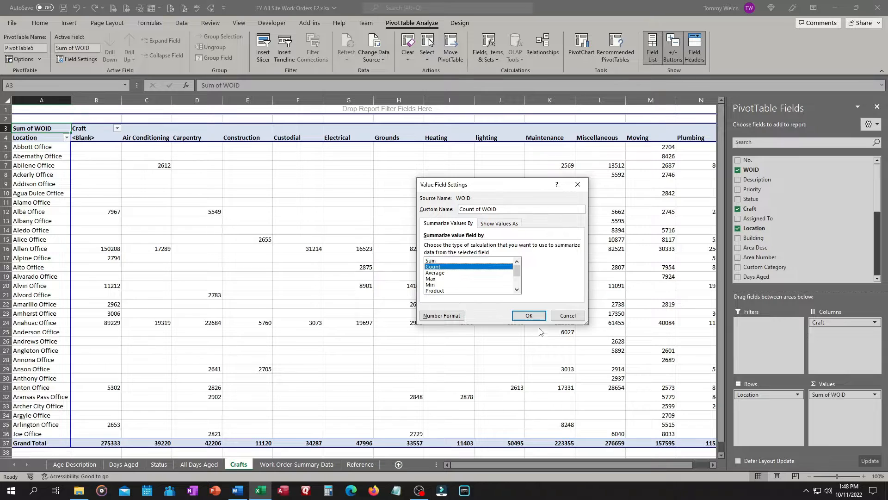
{"action": "left_click", "coordinate": [528, 316]}
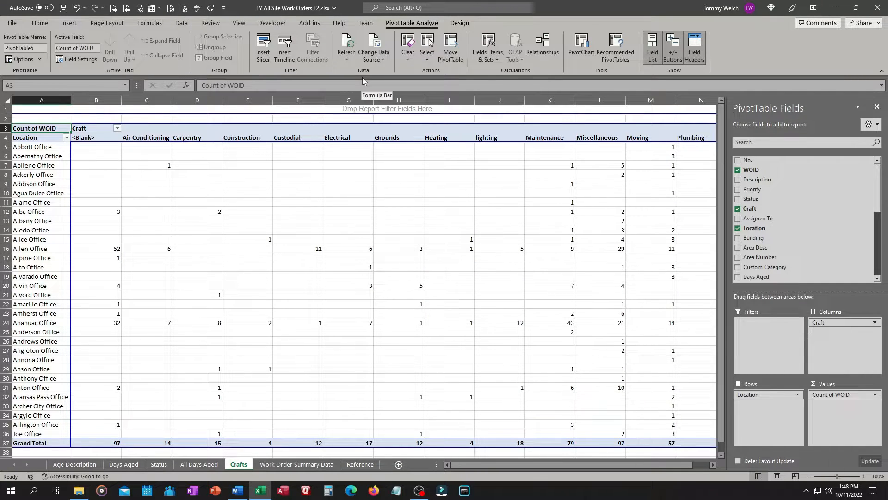
Apply a report layout option to the Crafts pivot table and save the workbook
{"action": "left_click", "coordinate": [459, 23]}
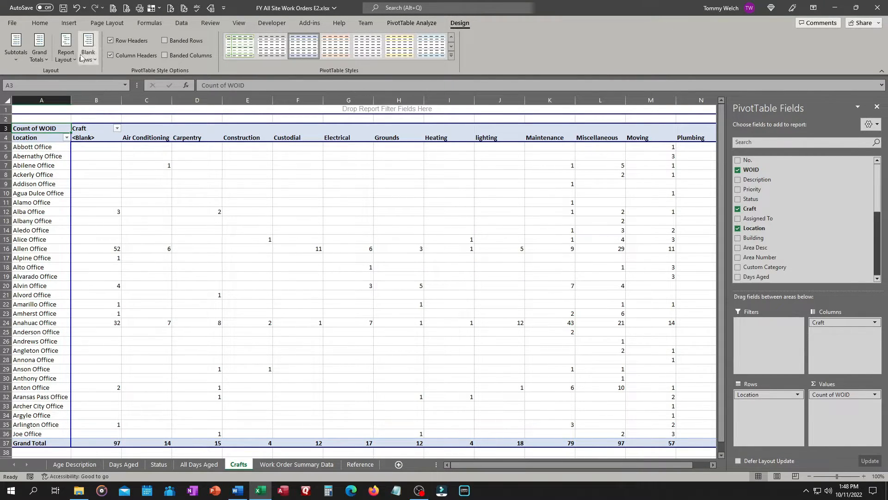
{"action": "left_click", "coordinate": [65, 48]}
{"action": "left_click", "coordinate": [69, 122]}
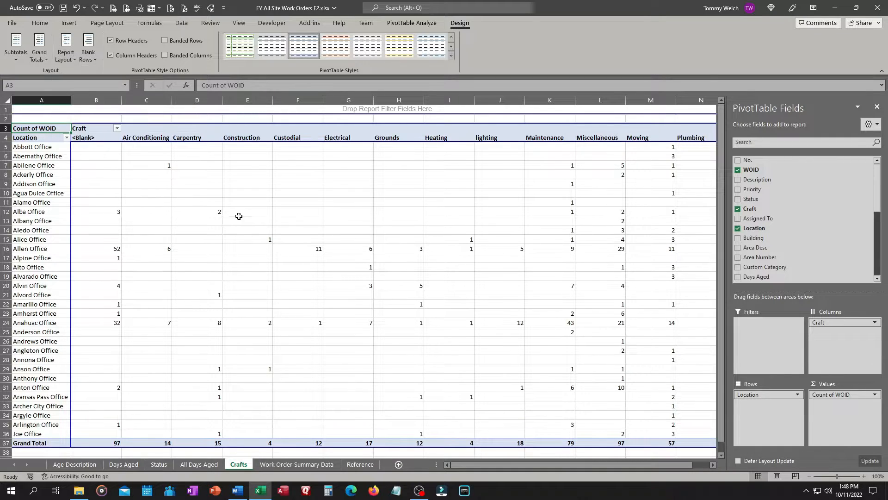
{"action": "left_click", "coordinate": [63, 8]}
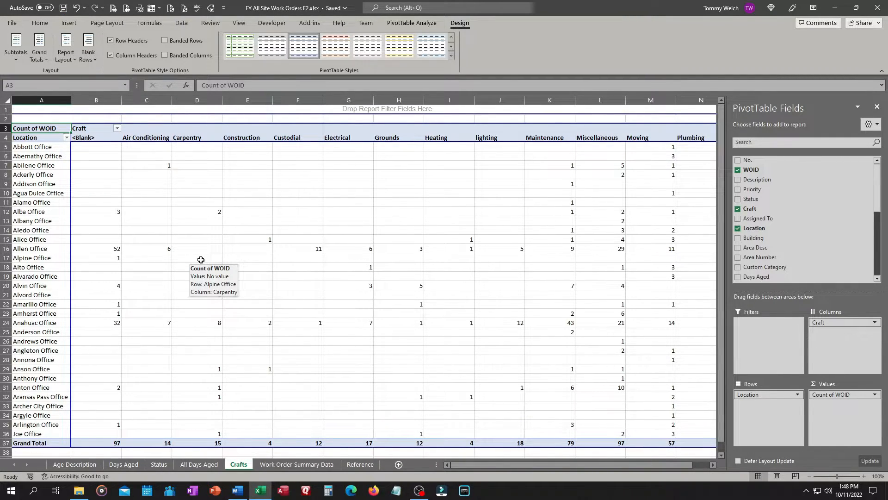
Insert a PivotTable from the tbl_WOData table on the Work Order Summary Data sheet, placed on a new worksheet
{"action": "left_click", "coordinate": [294, 464]}
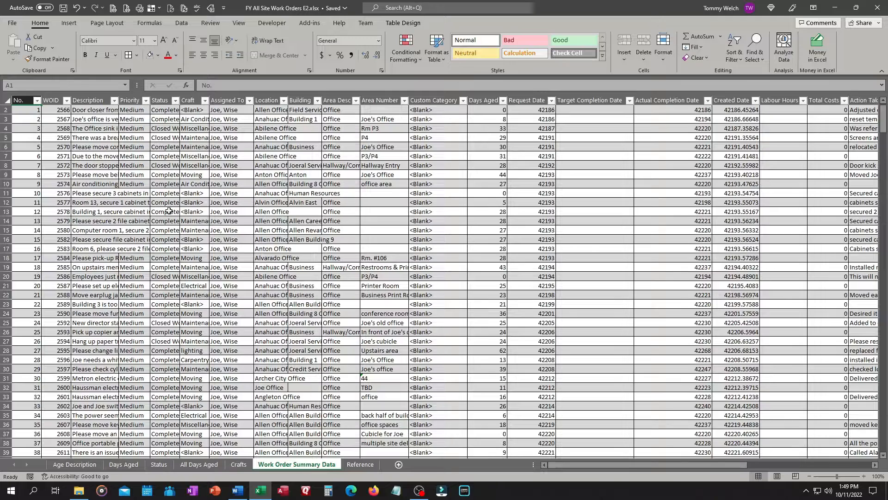
{"action": "left_click", "coordinate": [68, 23]}
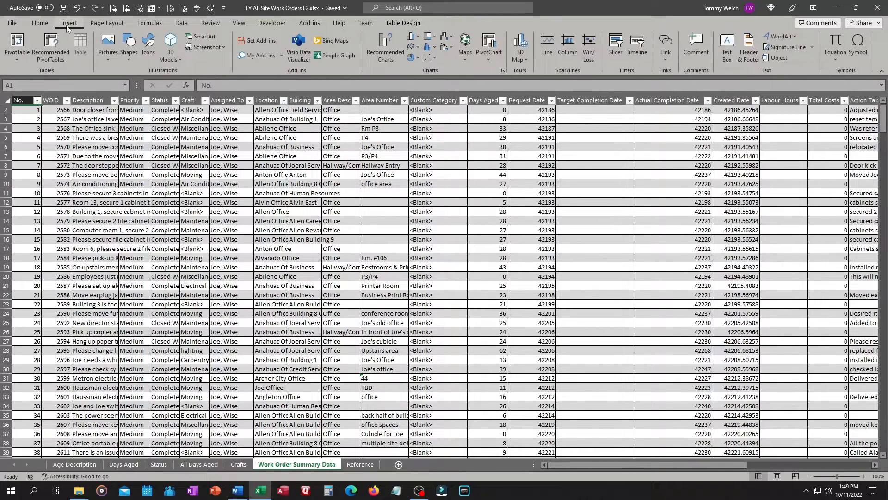
{"action": "left_click", "coordinate": [16, 41]}
{"action": "left_click", "coordinate": [534, 316]}
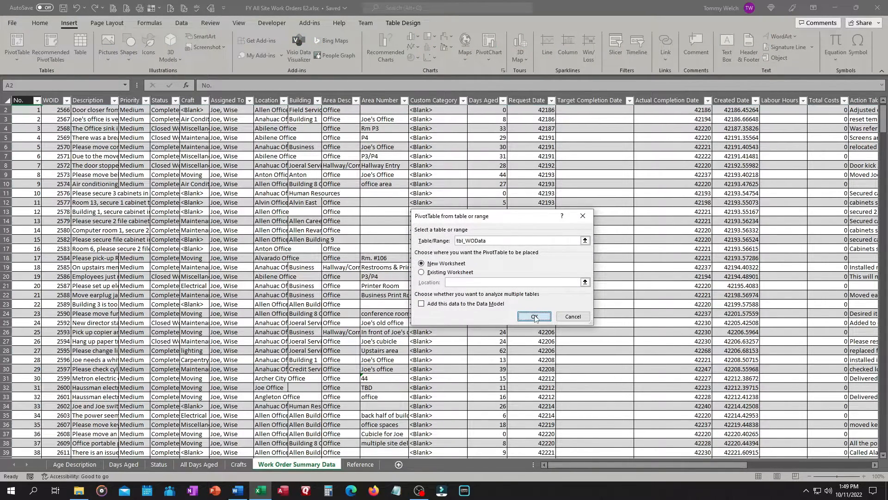
Rename the new PivotTable worksheet as Number Requested Completed
{"action": "double_click", "coordinate": [274, 465]}
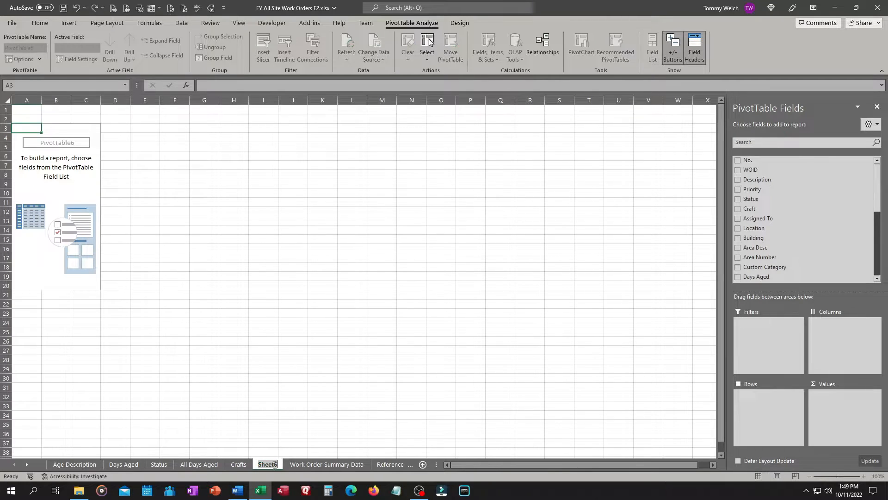
{"action": "type", "text": "Nu"}
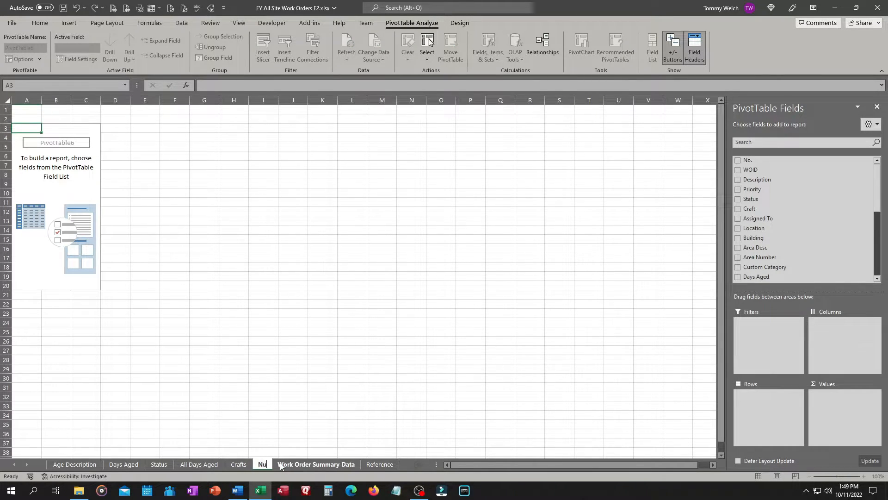
{"action": "type", "text": "mber Req"}
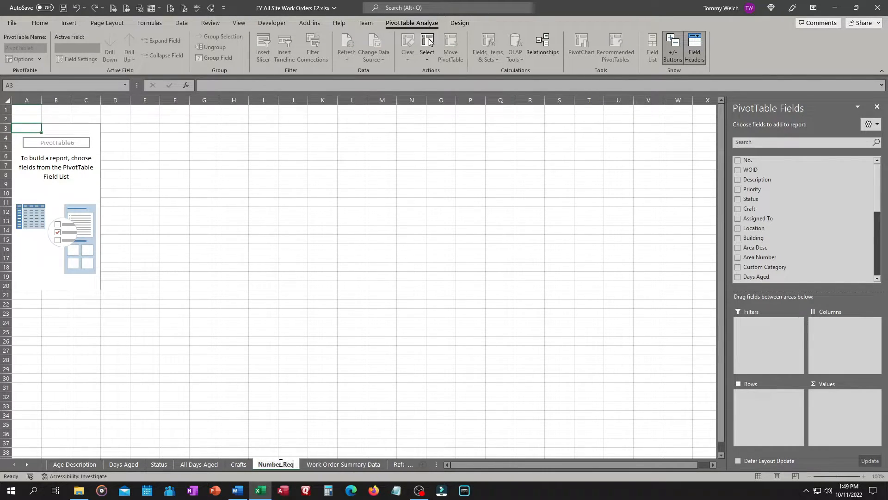
{"action": "type", "text": "uested "}
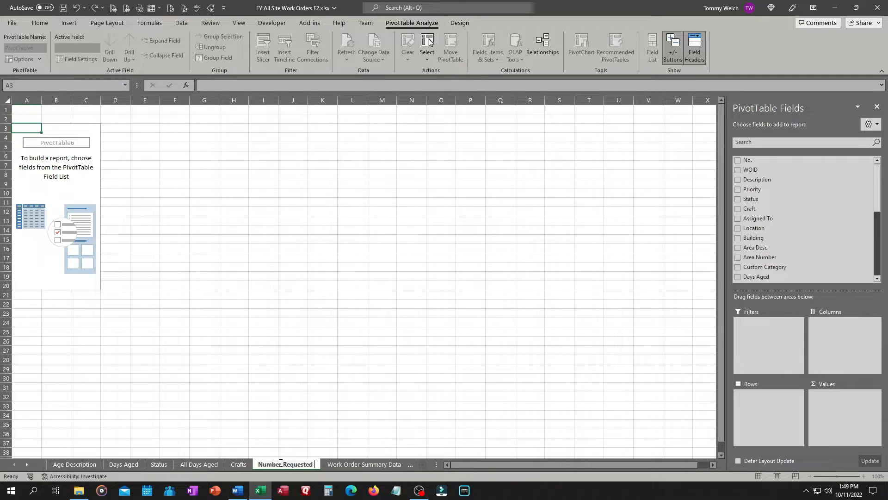
{"action": "type", "text": "Completed"}
{"action": "key", "text": "Return"}
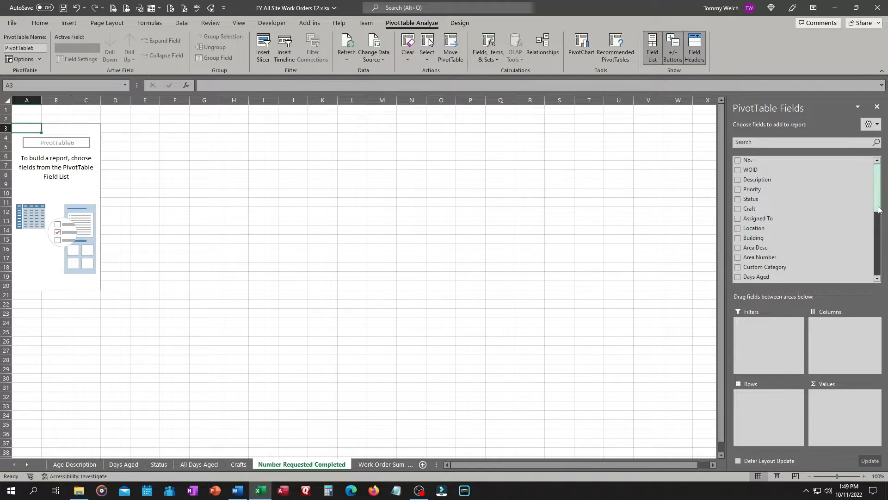
Add Request Month Desc to the columns, Location to the rows and WOID to the values of the Number Requested Completed pivot table
{"action": "left_click_drag", "start_coordinate": [878, 209], "coordinate": [885, 276]}
{"action": "left_click_drag", "start_coordinate": [796, 228], "coordinate": [841, 333]}
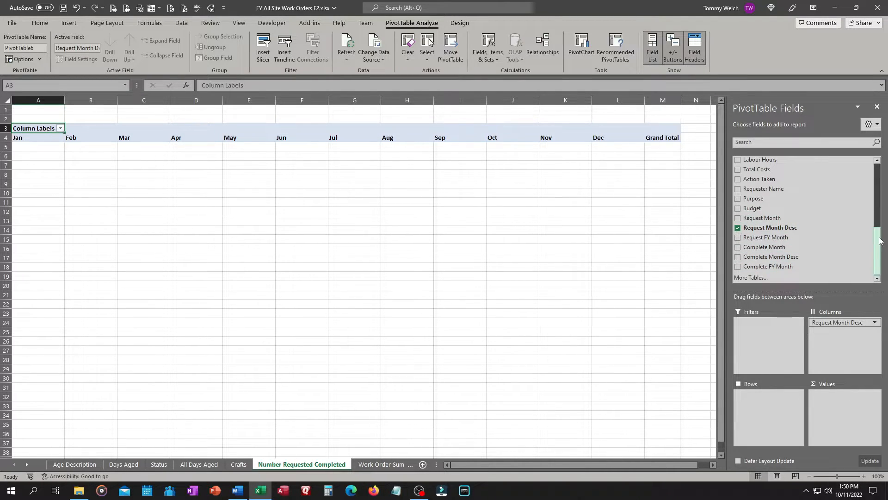
{"action": "scroll", "coordinate": [787, 210], "scroll_direction": "up", "scroll_amount": 5}
{"action": "left_click_drag", "start_coordinate": [787, 210], "coordinate": [767, 418]}
{"action": "scroll", "coordinate": [796, 194], "scroll_direction": "up", "scroll_amount": 1}
{"action": "left_click_drag", "start_coordinate": [778, 169], "coordinate": [850, 405]}
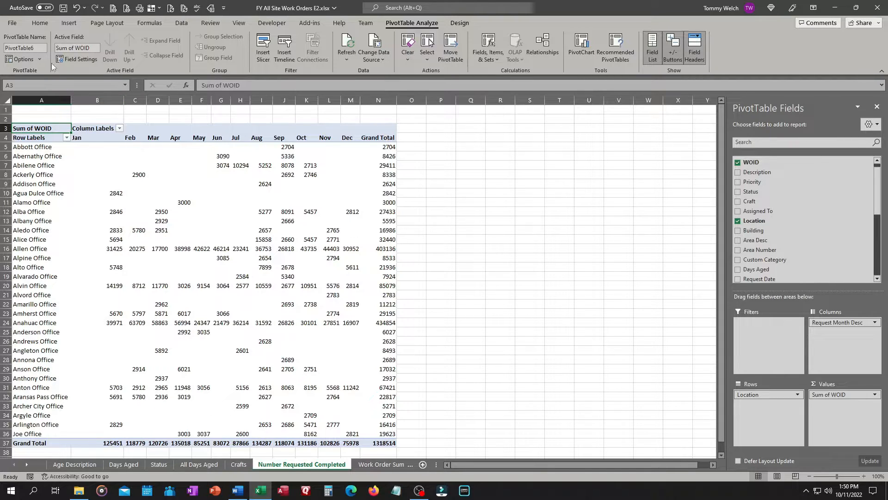
Summarize the WOID values of the Number Requested Completed pivot table by Count
{"action": "left_click", "coordinate": [77, 59]}
{"action": "left_click", "coordinate": [435, 267]}
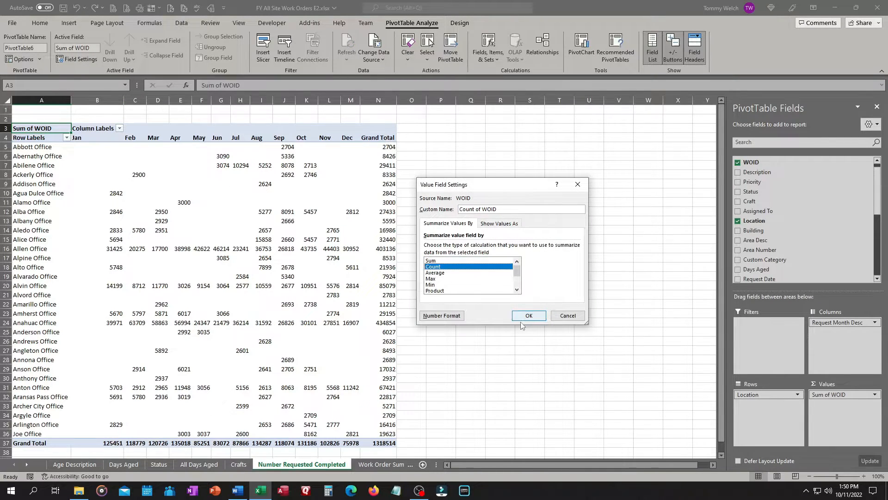
{"action": "left_click", "coordinate": [528, 316]}
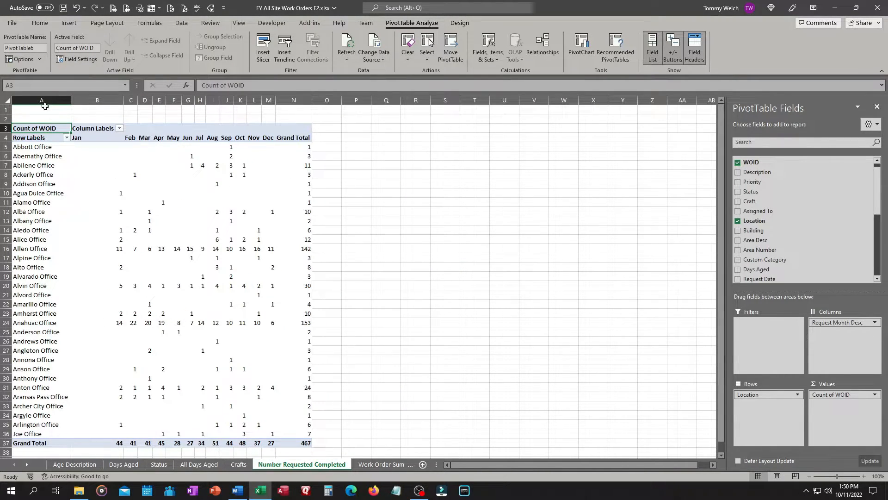
Enable the classic PivotTable layout for the Number Requested Completed pivot table
{"action": "left_click", "coordinate": [41, 60]}
{"action": "left_click", "coordinate": [33, 72]}
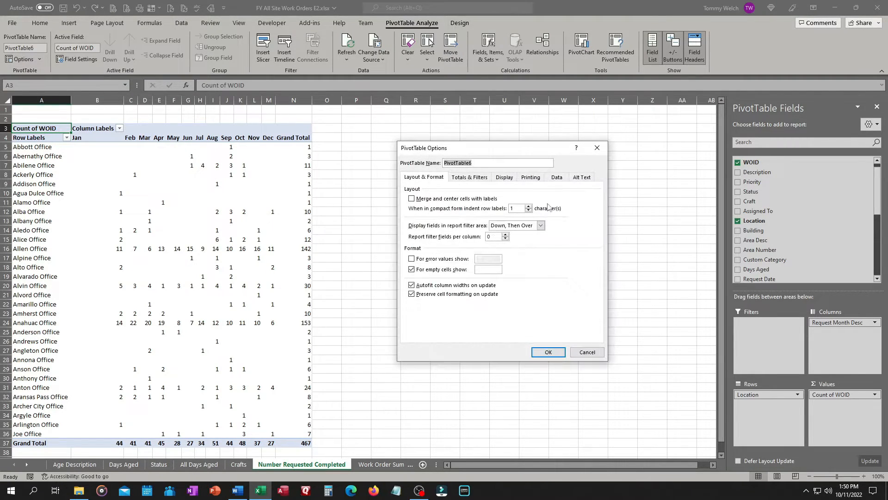
{"action": "left_click", "coordinate": [505, 177]}
{"action": "left_click", "coordinate": [412, 246]}
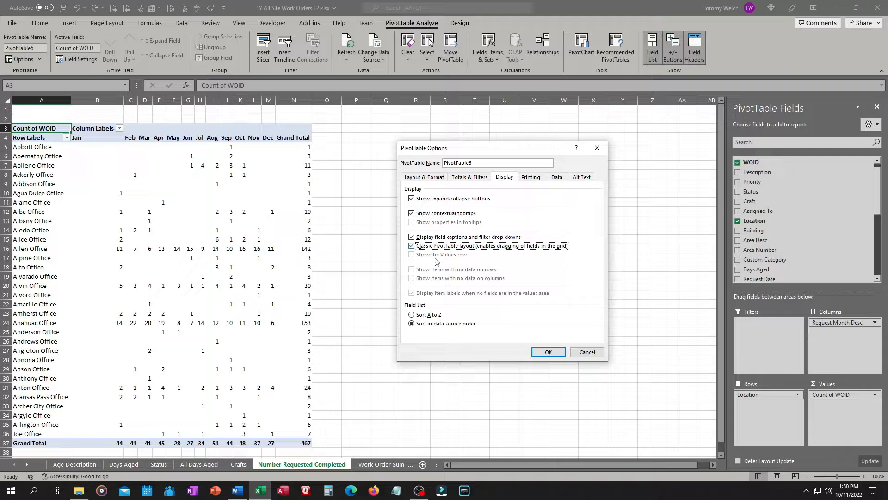
{"action": "left_click", "coordinate": [548, 352]}
Enter the heading "Number per Request Month" in cell A2 above the pivot table and select that cell
{"action": "left_click", "coordinate": [321, 128]}
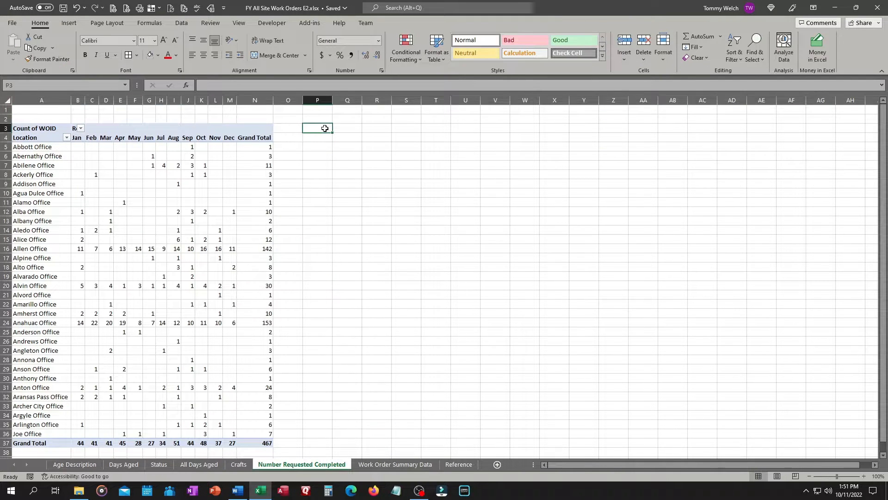
{"action": "left_click", "coordinate": [319, 119]}
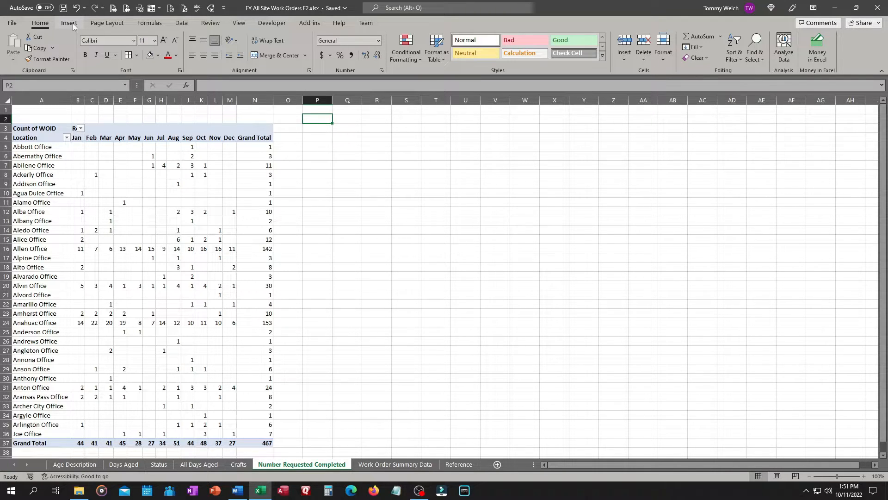
{"action": "left_click", "coordinate": [47, 119]}
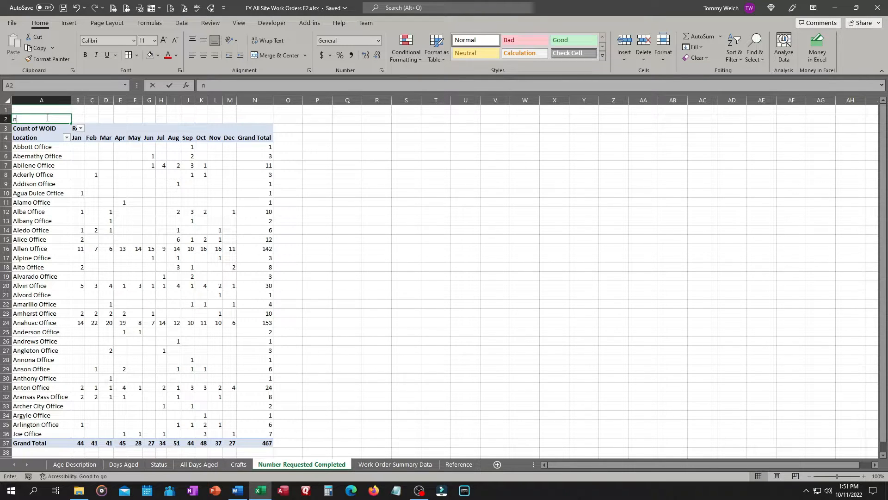
{"action": "type", "text": "n"}
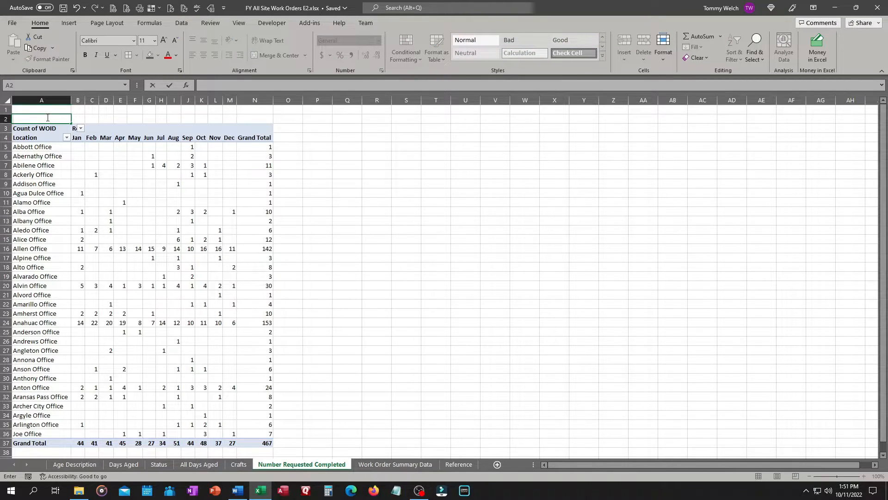
{"action": "type", "text": "umber per Request"}
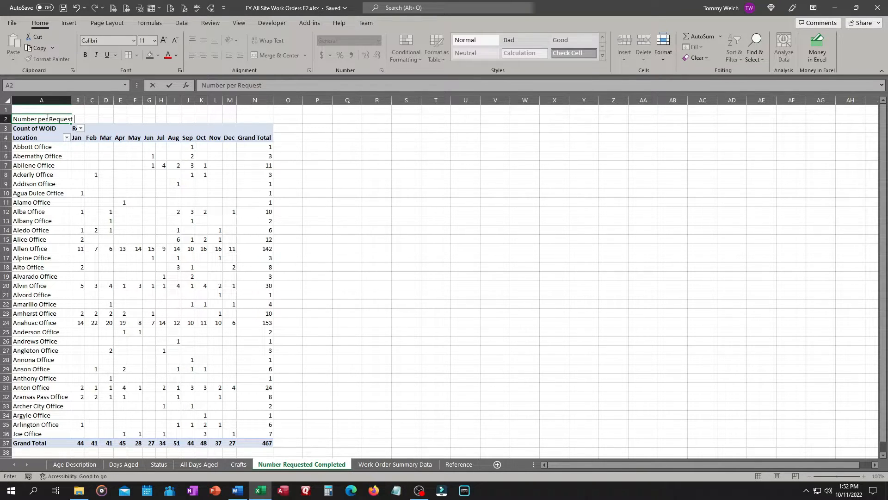
{"action": "type", "text": " Month"}
{"action": "key", "text": "Return"}
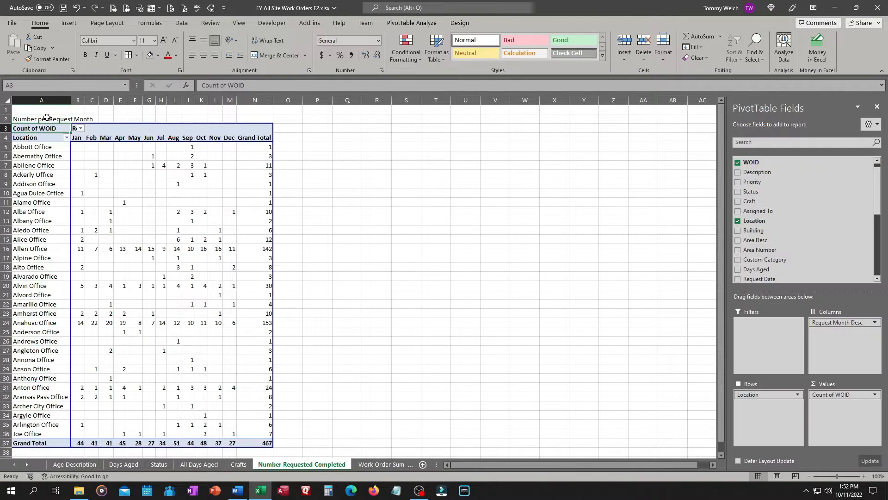
{"action": "left_click", "coordinate": [47, 118]}
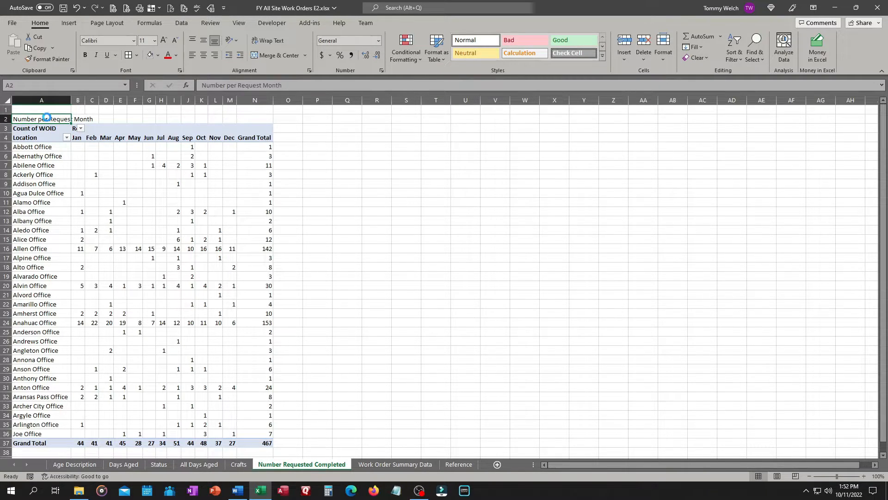
Bold the "Number per Request Month" heading in cell A2
{"action": "key", "text": "ctrl+b"}
{"action": "key", "text": "Right"}
{"action": "key", "text": "Right"}
{"action": "key", "text": "Right"}
{"action": "key", "text": "Right"}
{"action": "key", "text": "Right"}
{"action": "key", "text": "Right"}
{"action": "key", "text": "Right"}
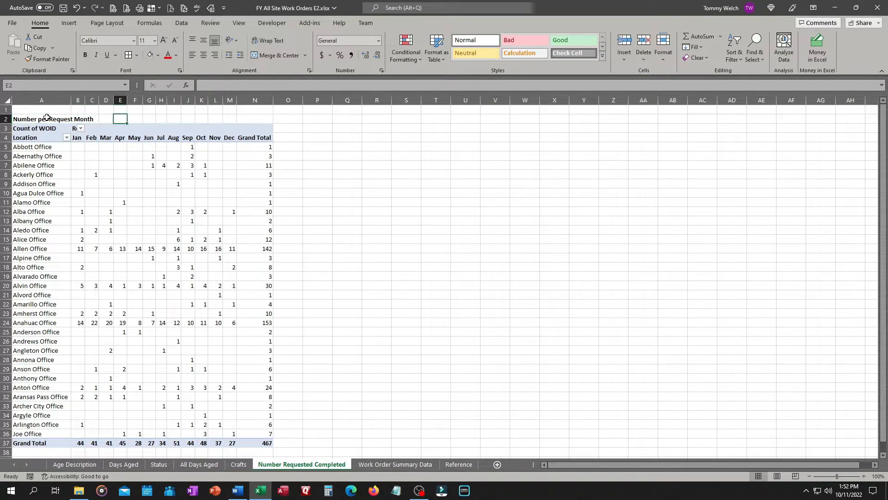
Insert a PivotTable from tbl_WOData at cell P3 of the Number Requested Completed sheet
{"action": "left_click", "coordinate": [318, 129]}
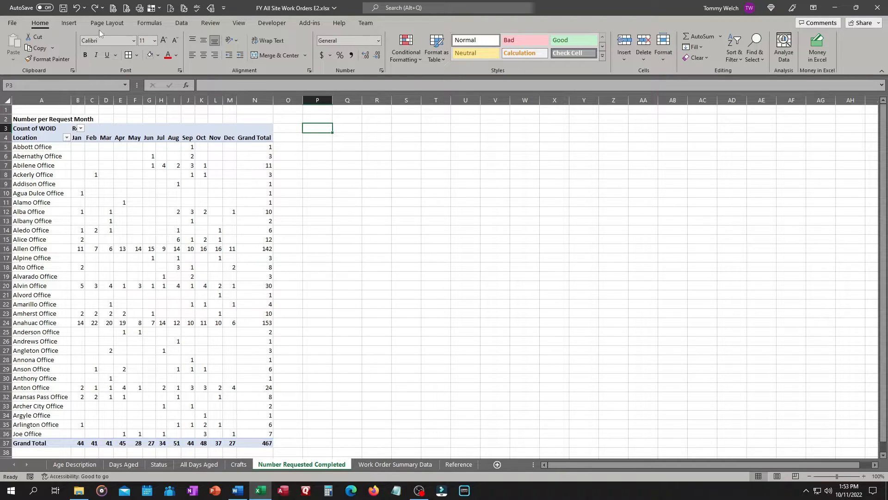
{"action": "left_click", "coordinate": [69, 23]}
{"action": "left_click", "coordinate": [17, 42]}
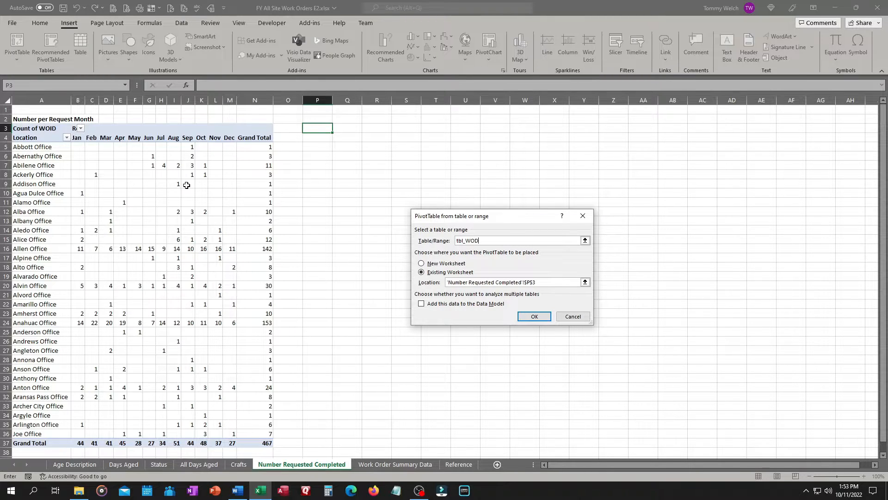
{"action": "key", "text": "Return"}
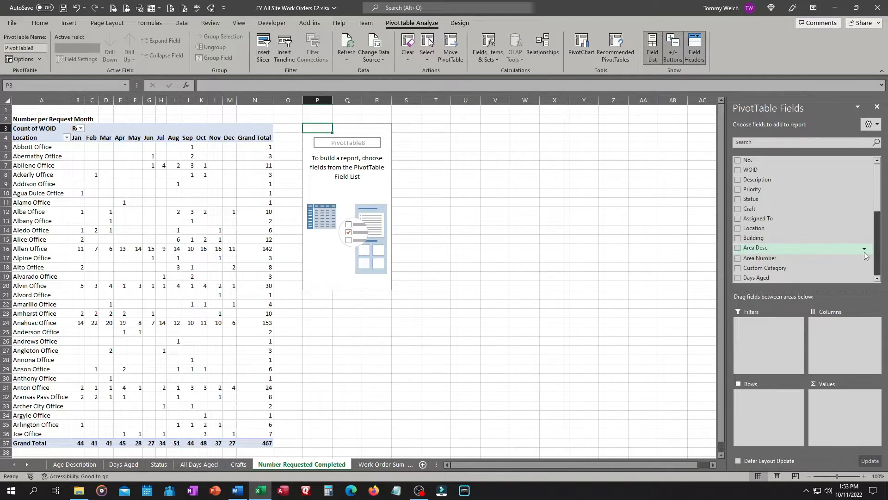
Add Complete Month Desc to the columns, Location to the rows and WOID to the values of the second pivot table
{"action": "scroll", "coordinate": [879, 220], "scroll_direction": "down", "scroll_amount": 3}
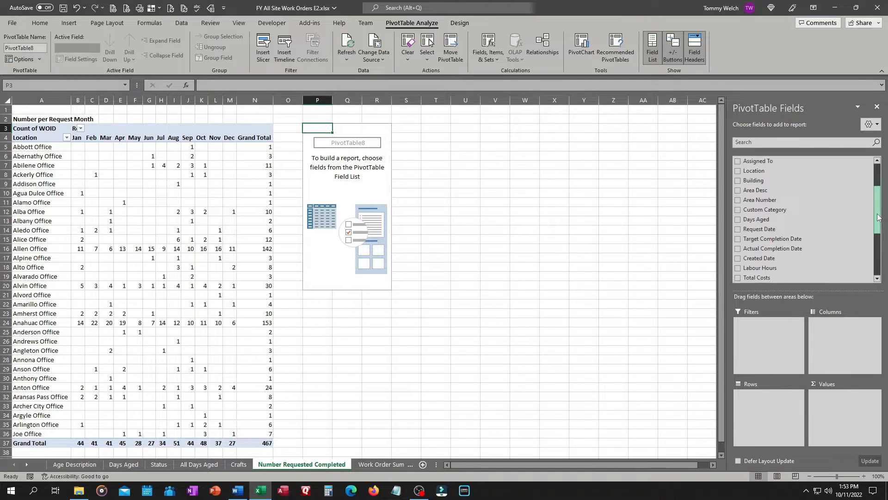
{"action": "left_click_drag", "start_coordinate": [877, 225], "coordinate": [878, 258]}
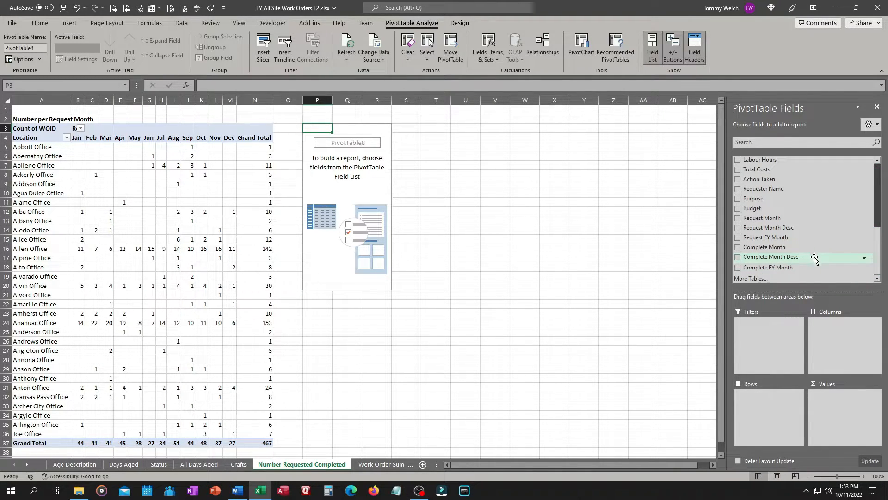
{"action": "left_click_drag", "start_coordinate": [810, 257], "coordinate": [845, 333]}
{"action": "left_click_drag", "start_coordinate": [880, 244], "coordinate": [879, 179]}
{"action": "left_click_drag", "start_coordinate": [759, 228], "coordinate": [779, 393]}
{"action": "left_click_drag", "start_coordinate": [773, 171], "coordinate": [833, 412]}
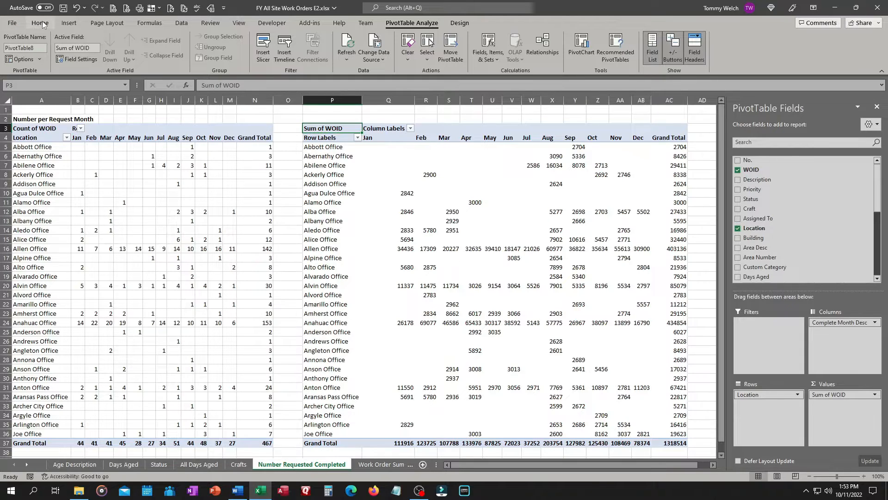
Enable the classic PivotTable layout for the completion month pivot table
{"action": "left_click", "coordinate": [39, 58]}
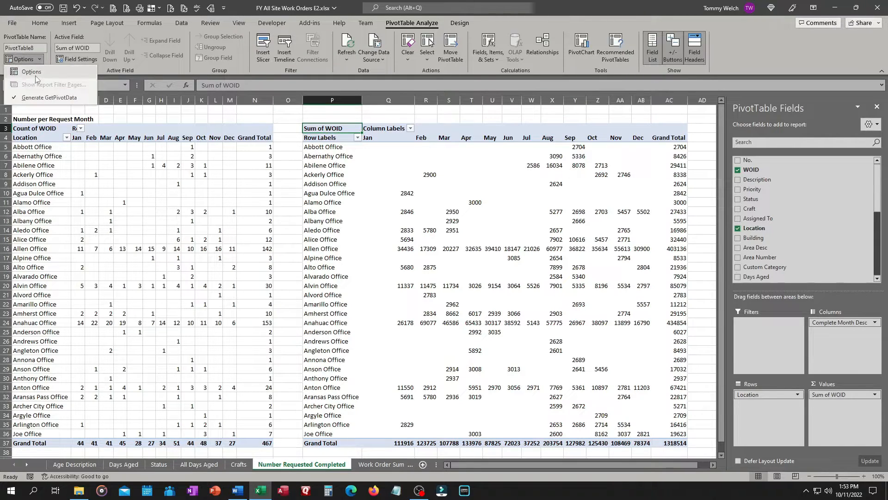
{"action": "left_click", "coordinate": [36, 76]}
{"action": "left_click", "coordinate": [505, 178]}
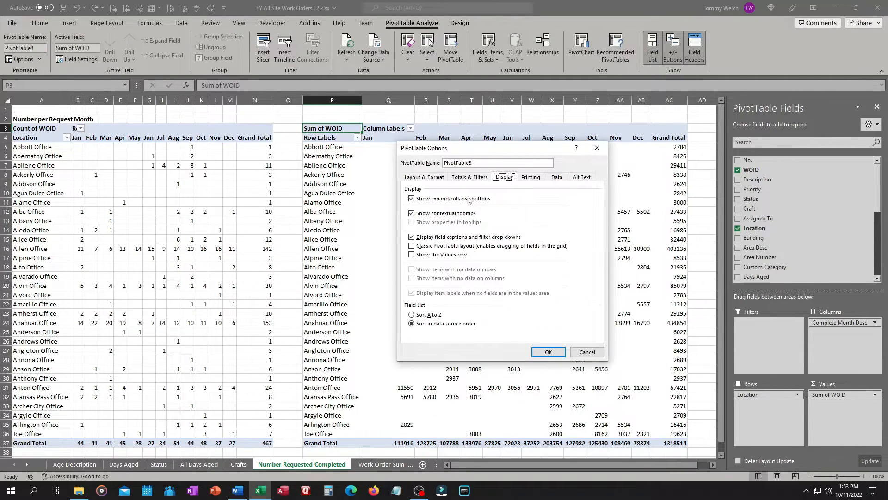
{"action": "left_click", "coordinate": [423, 246]}
{"action": "left_click", "coordinate": [549, 352]}
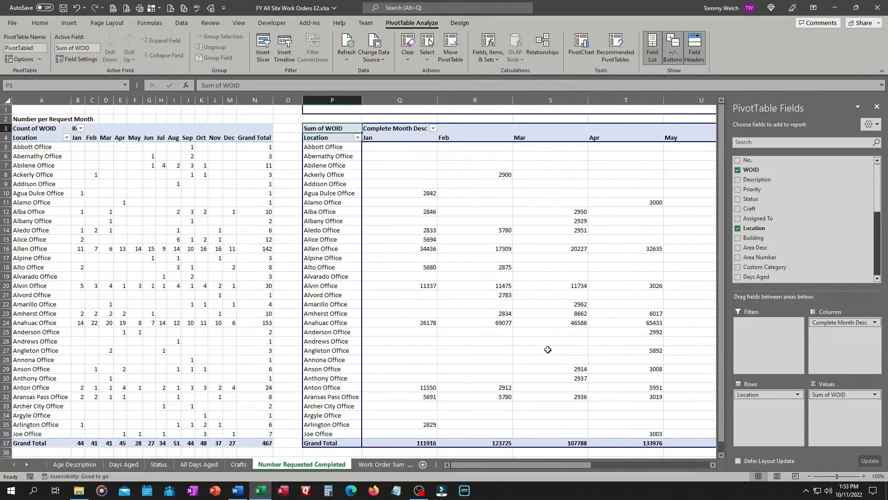
Summarize the WOID values of the completion month pivot table by Count
{"action": "left_click", "coordinate": [81, 60]}
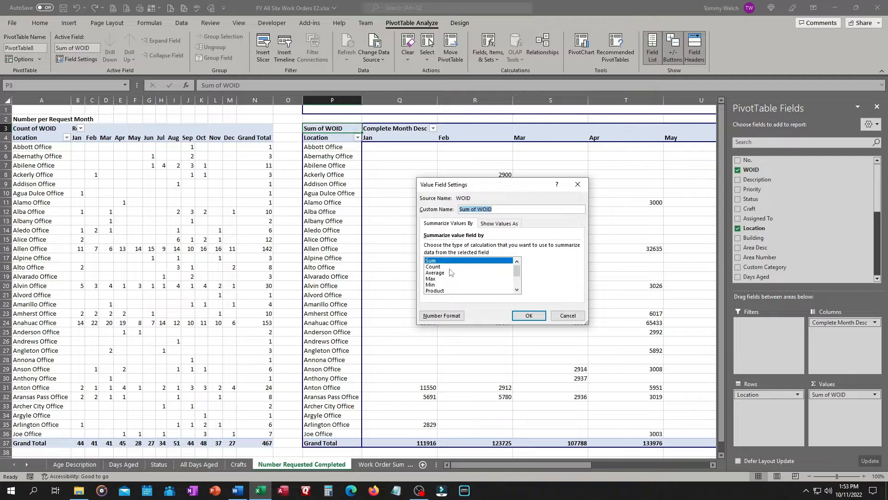
{"action": "left_click", "coordinate": [444, 267]}
{"action": "left_click", "coordinate": [529, 315]}
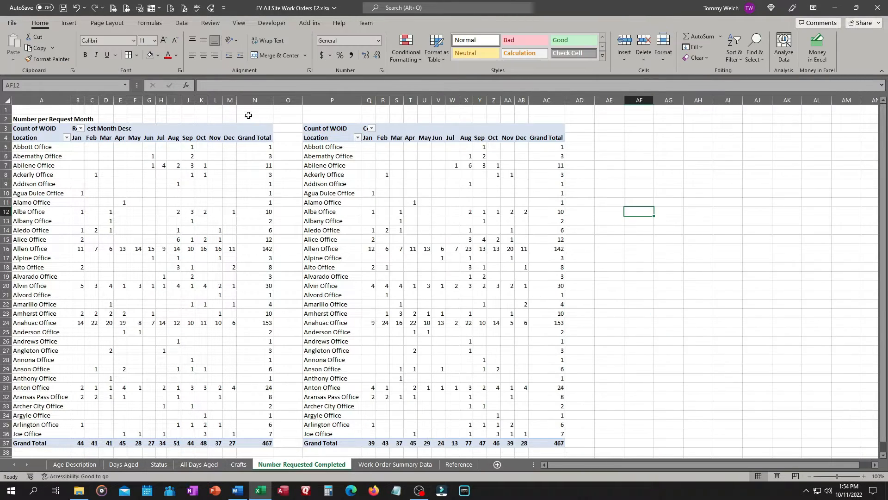
Enter the heading "Number per Completion Month" in cell P2 above the second pivot table and make it bold
{"action": "left_click", "coordinate": [325, 119]}
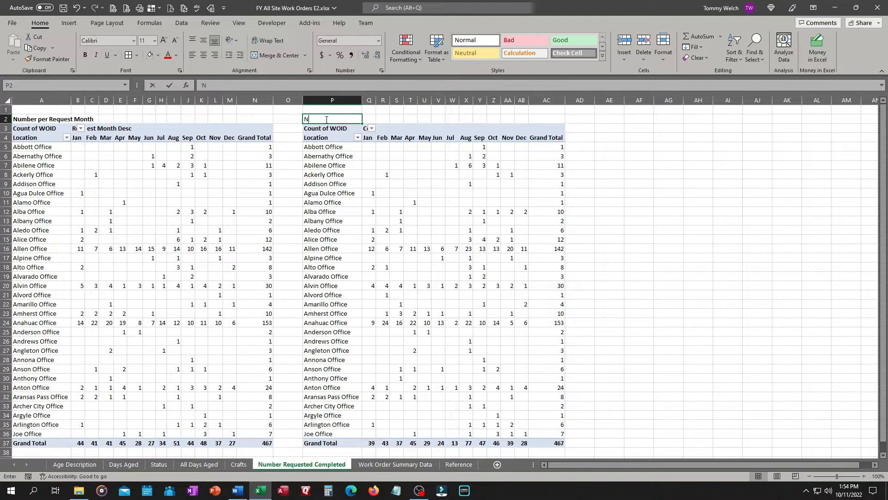
{"action": "type", "text": "Number per Co"}
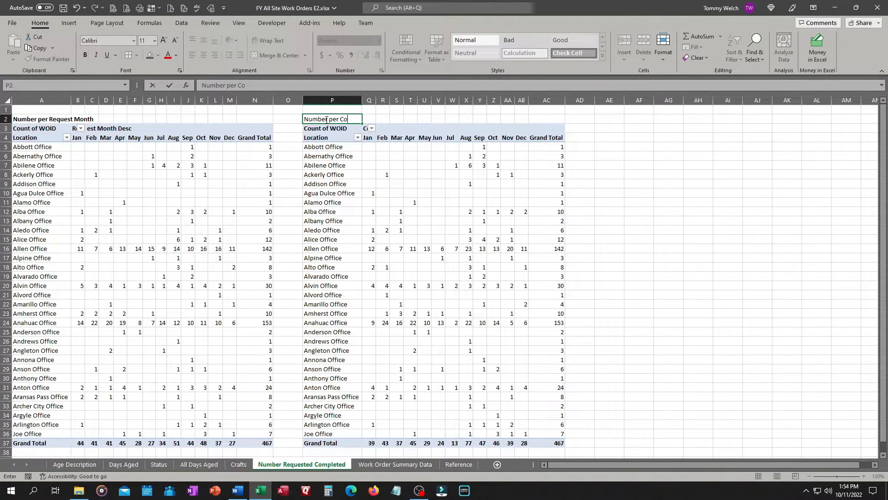
{"action": "type", "text": "mpletion Month"}
{"action": "key", "text": "Return"}
{"action": "left_click", "coordinate": [326, 120]}
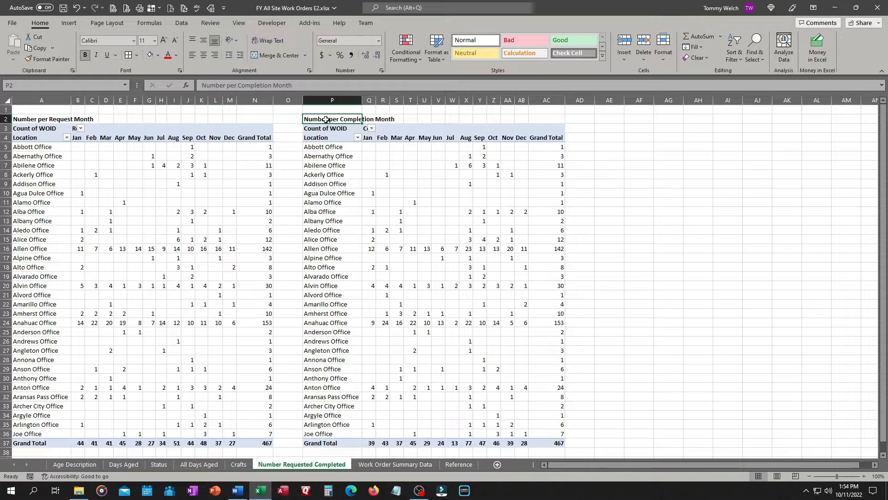
Create a PivotTable from tbl_WOData on a new worksheet with WOID in the rows and Days Aged in the values
{"action": "left_click", "coordinate": [395, 464]}
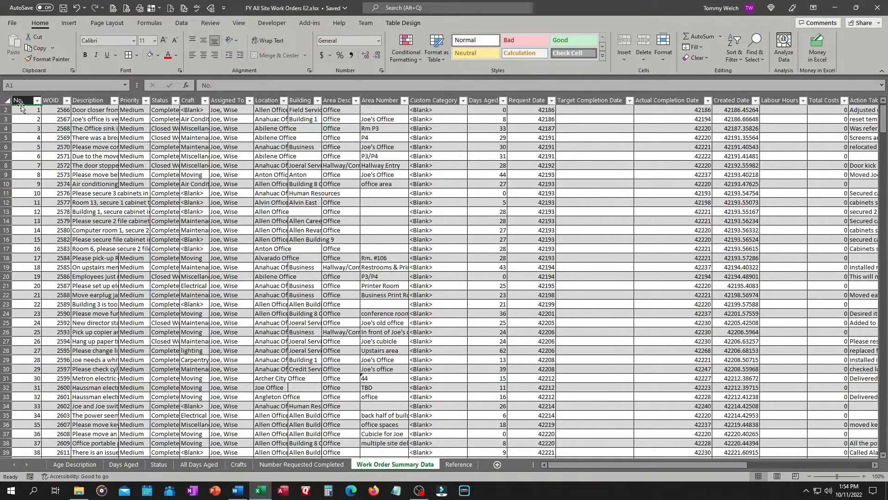
{"action": "left_click", "coordinate": [69, 23]}
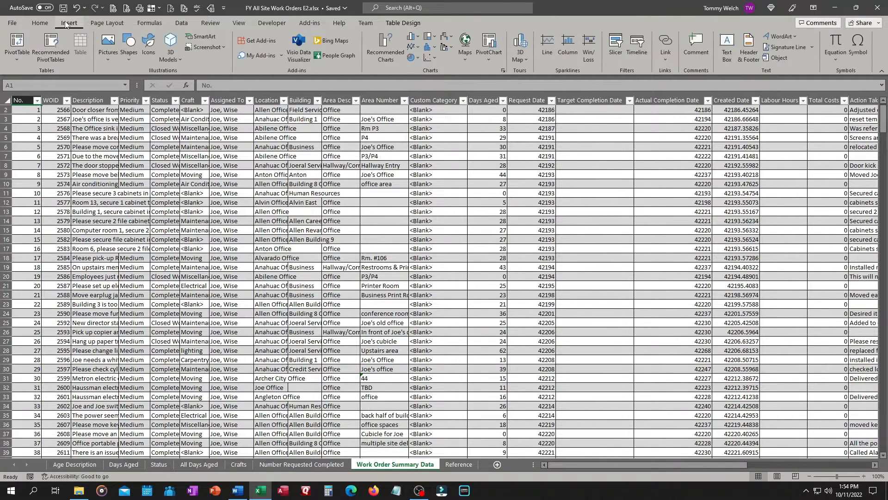
{"action": "left_click", "coordinate": [17, 43]}
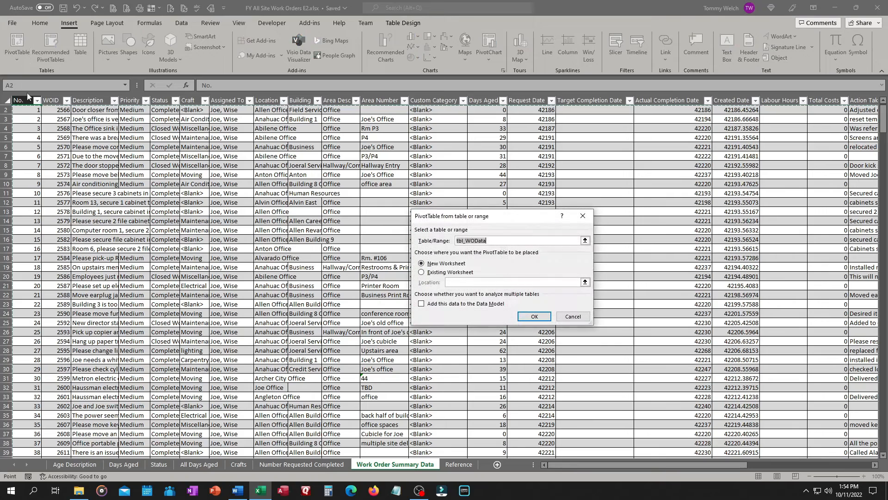
{"action": "left_click", "coordinate": [533, 317]}
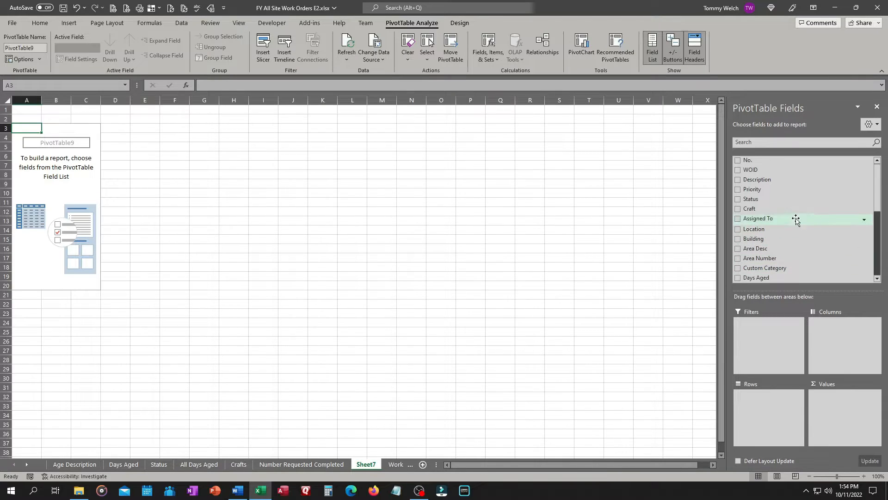
{"action": "left_click_drag", "start_coordinate": [790, 171], "coordinate": [787, 412]}
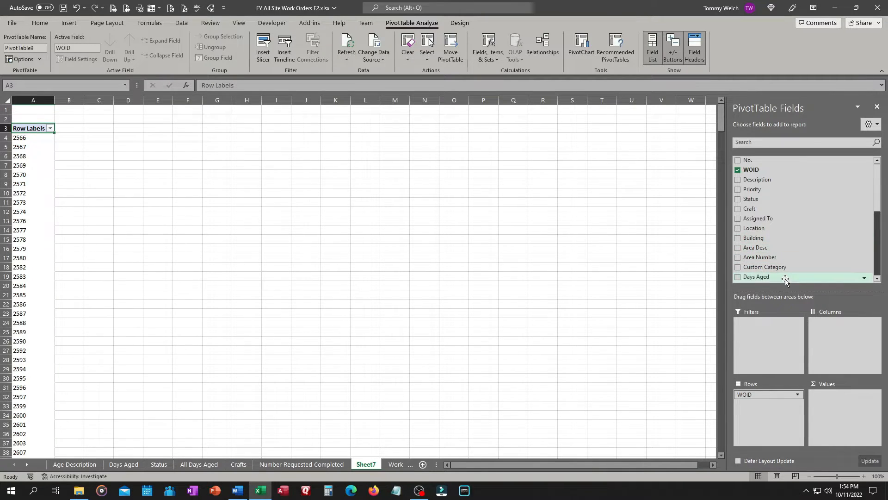
{"action": "left_click_drag", "start_coordinate": [785, 278], "coordinate": [843, 424]}
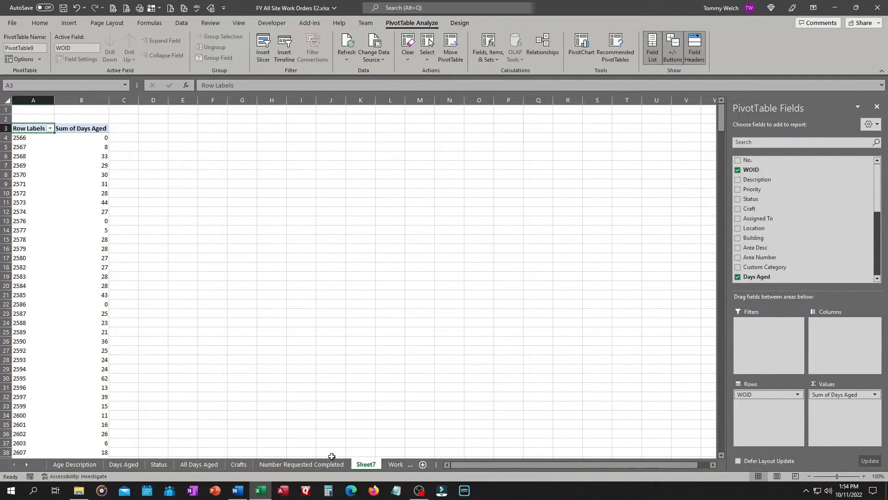
Rename the new pivot table's worksheet as Analysis
{"action": "double_click", "coordinate": [375, 464]}
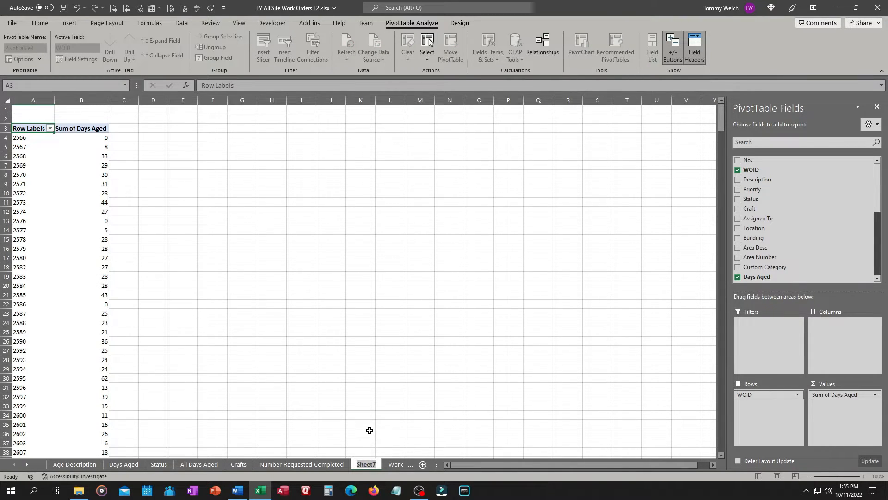
{"action": "type", "text": "Analysis"}
{"action": "key", "text": "Return"}
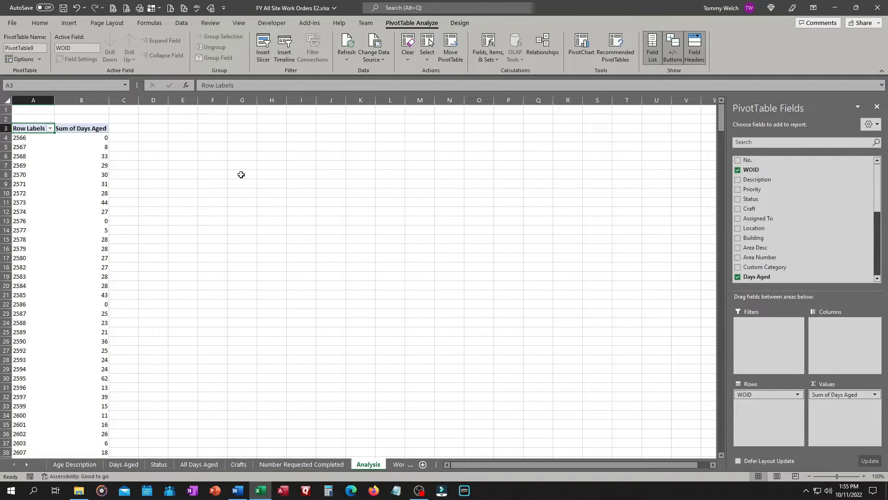
Review the report sheets one by one, from Number Requested Completed back to Age Description
{"action": "left_click", "coordinate": [269, 465]}
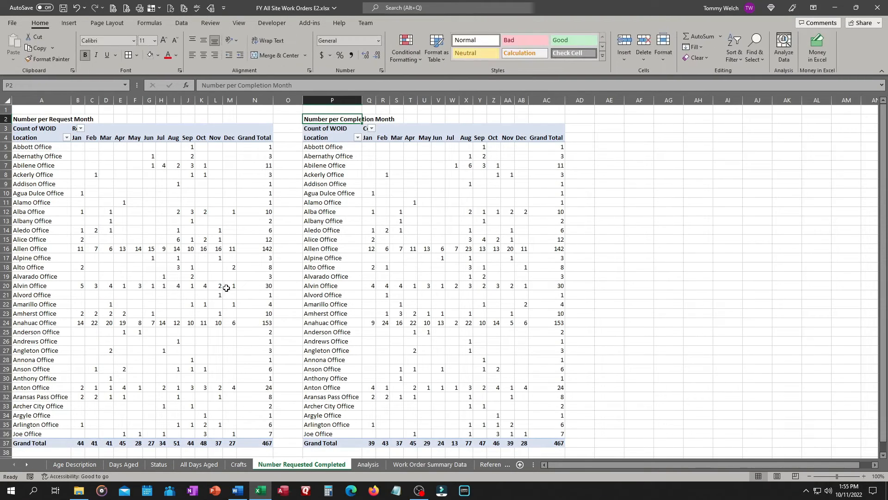
{"action": "left_click", "coordinate": [243, 465]}
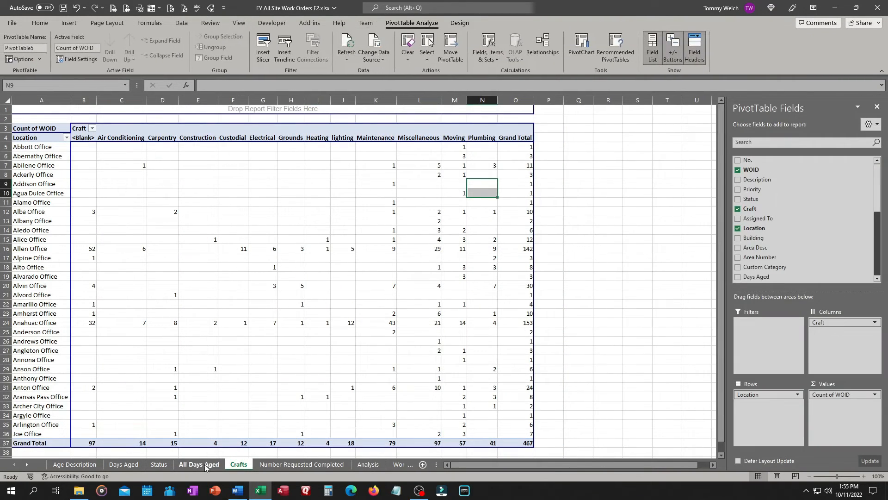
{"action": "left_click", "coordinate": [189, 465]}
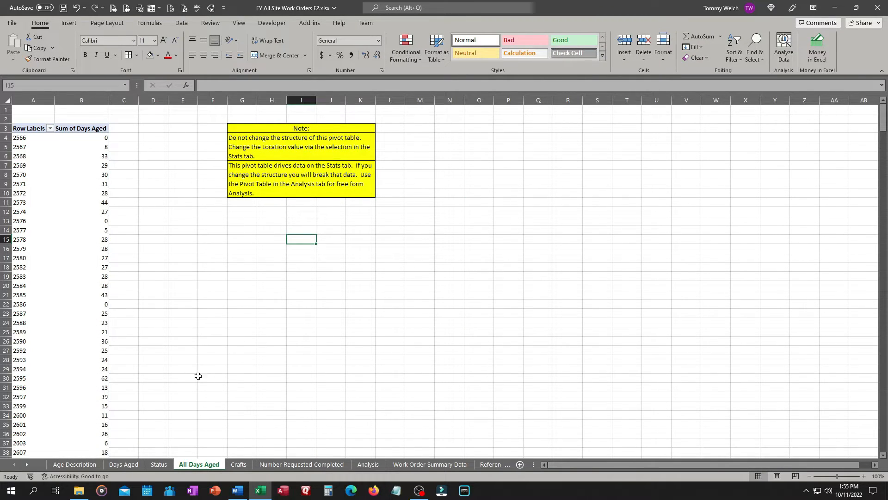
{"action": "left_click", "coordinate": [161, 465]}
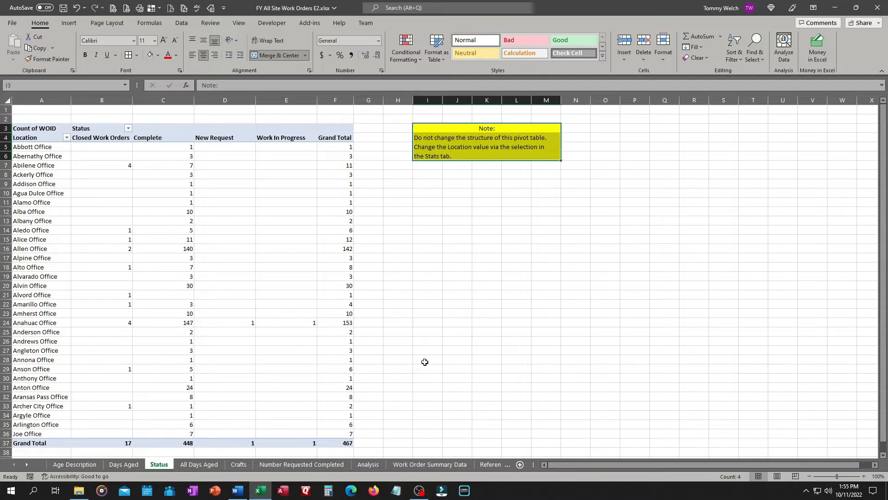
{"action": "left_click", "coordinate": [458, 182]}
{"action": "left_click", "coordinate": [123, 464]}
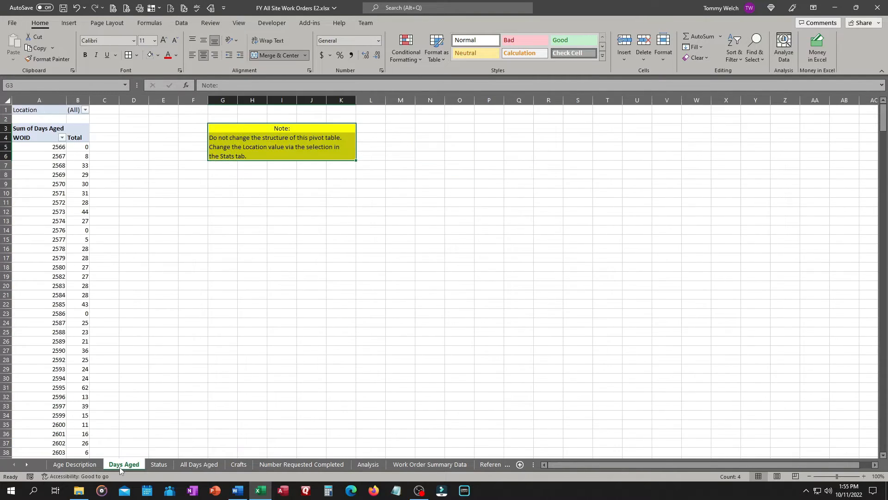
{"action": "left_click", "coordinate": [275, 206]}
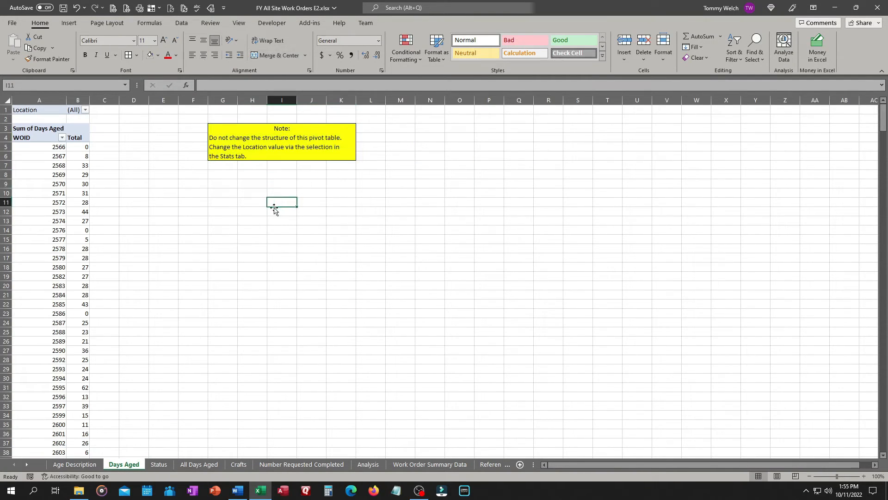
{"action": "left_click", "coordinate": [76, 464]}
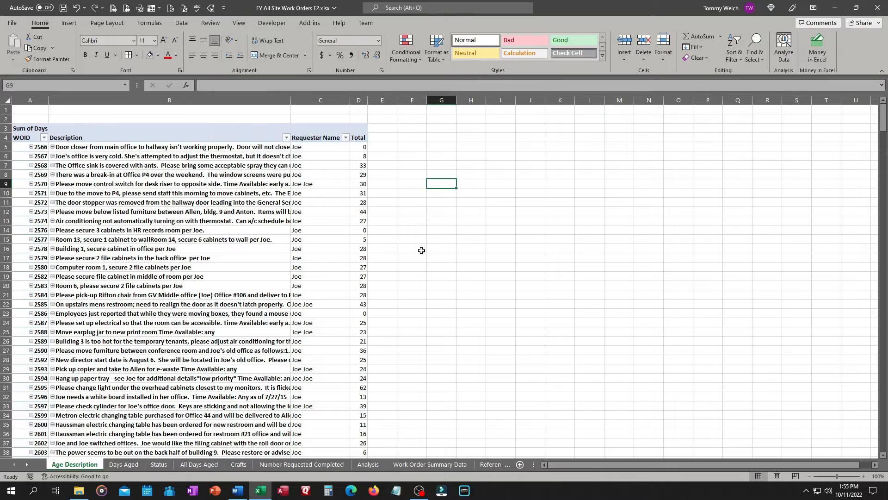
Refresh all pivot tables in the workbook, starting from the Age Description pivot table
{"action": "left_click", "coordinate": [194, 167]}
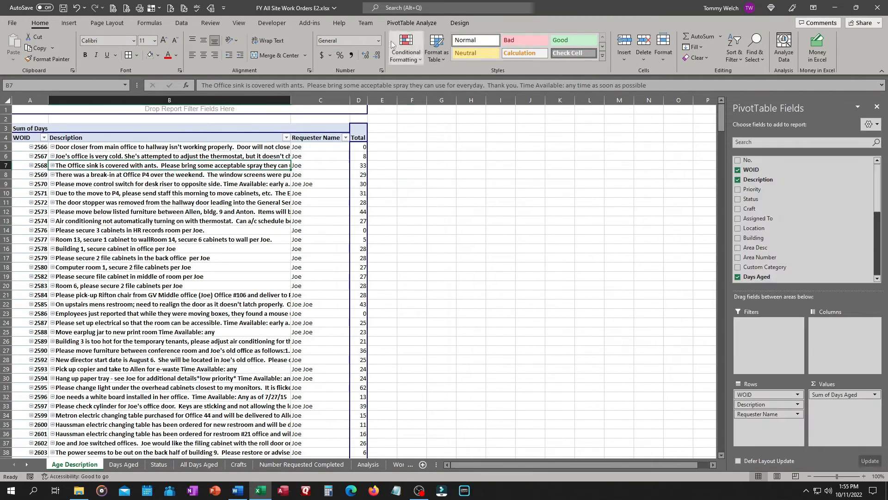
{"action": "left_click", "coordinate": [415, 22]}
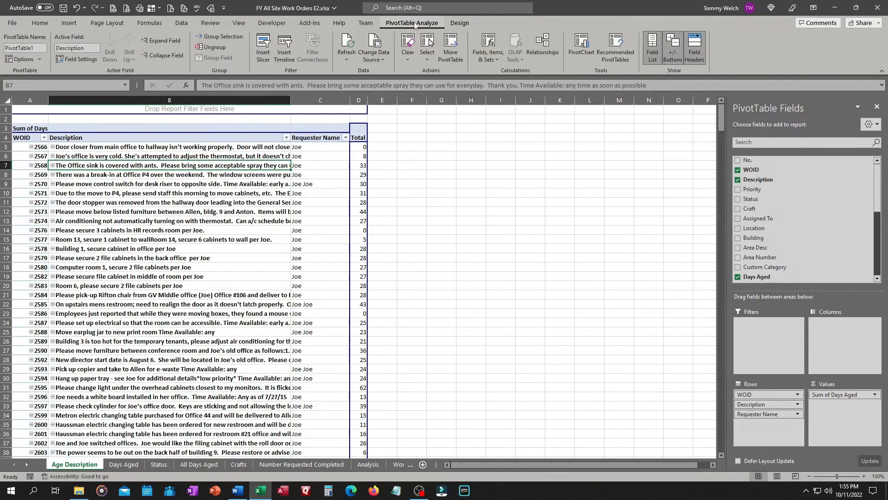
{"action": "left_click", "coordinate": [347, 61]}
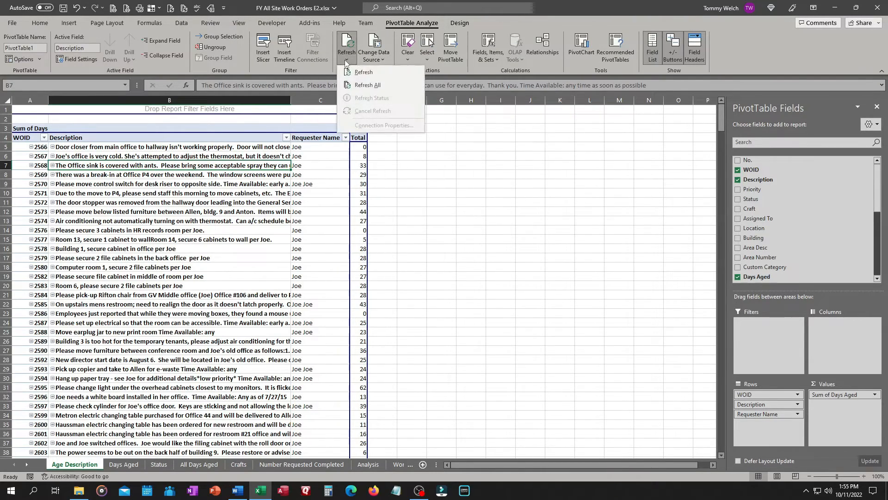
{"action": "left_click", "coordinate": [364, 87]}
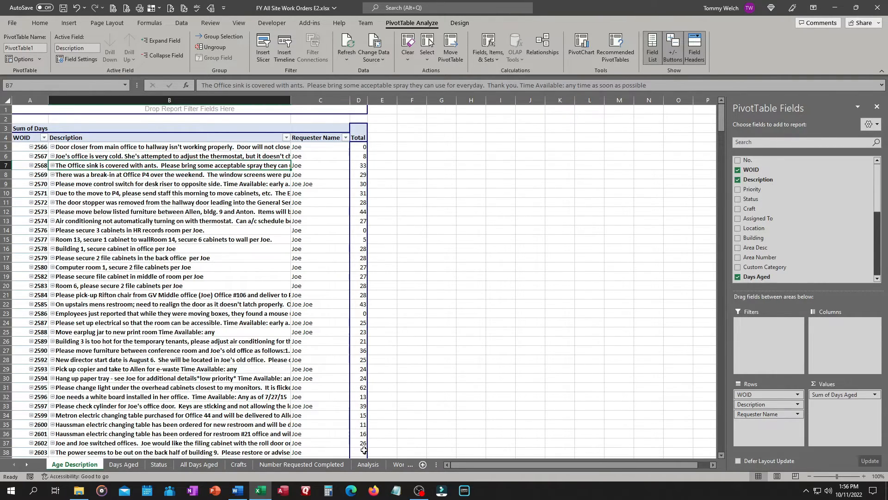
Check the pivot table on the Analysis sheet and return to an empty cell on the Age Description sheet
{"action": "left_click", "coordinate": [366, 465]}
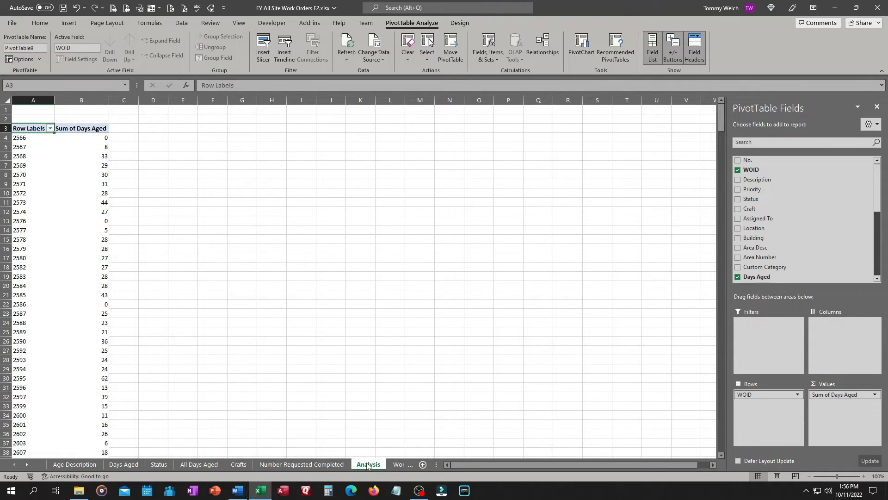
{"action": "left_click", "coordinate": [29, 136]}
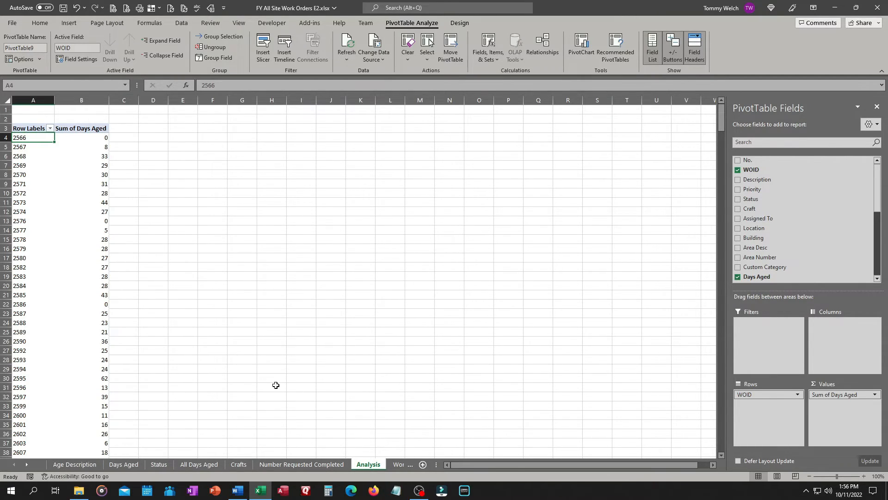
{"action": "left_click", "coordinate": [72, 464]}
{"action": "left_click", "coordinate": [485, 322]}
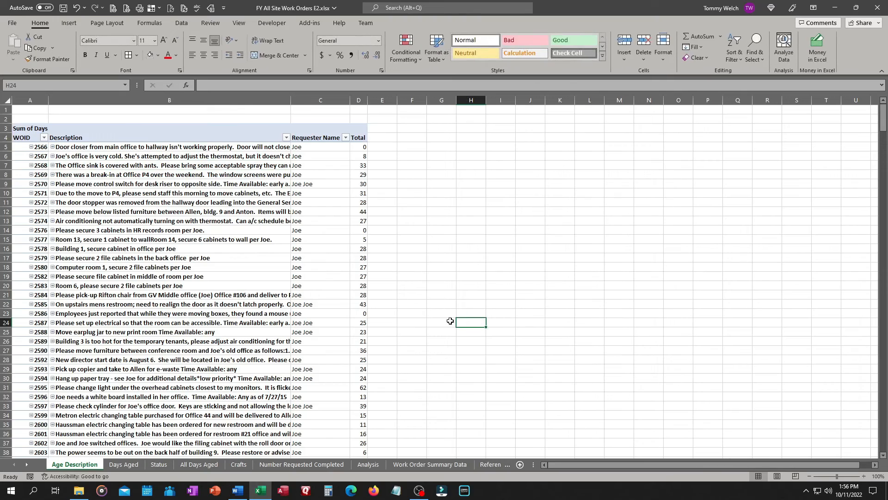